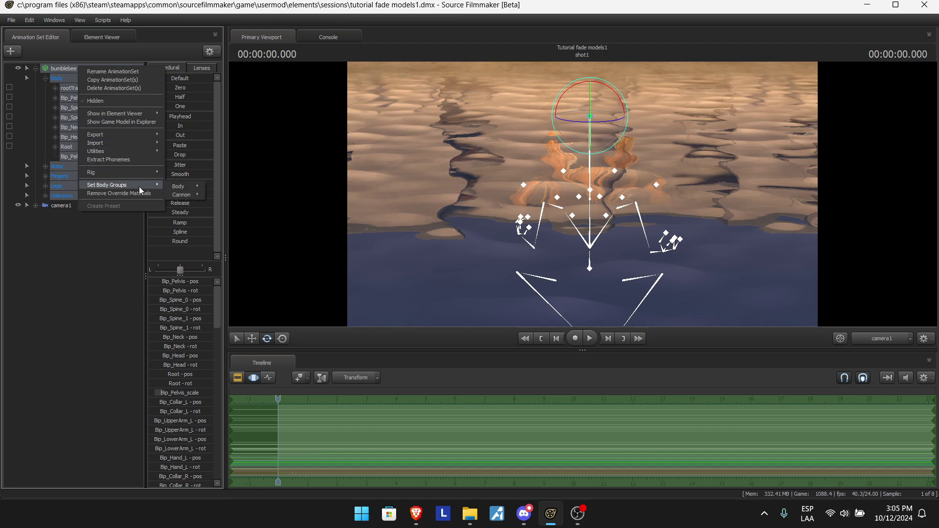
Step: Replace bumblebee1's existing override materials with freshly added override materials
left_click(119, 194)
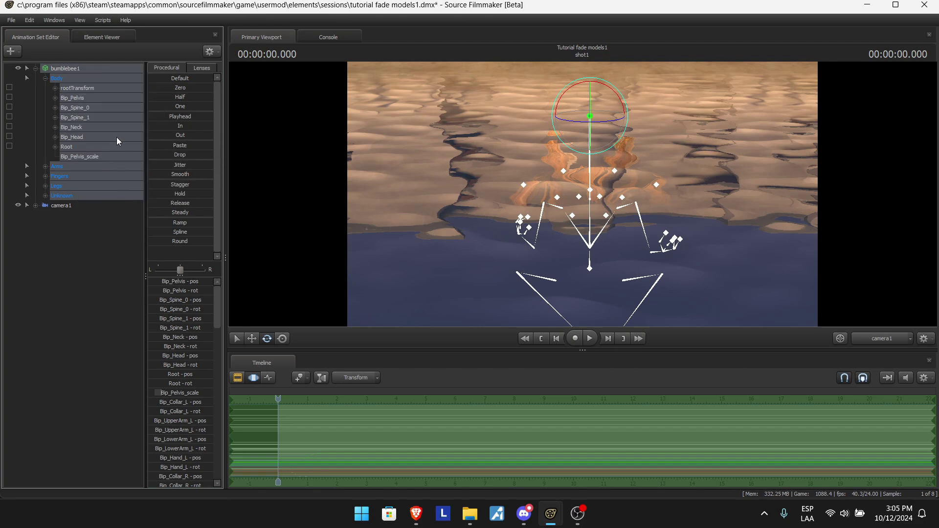
right_click(104, 68)
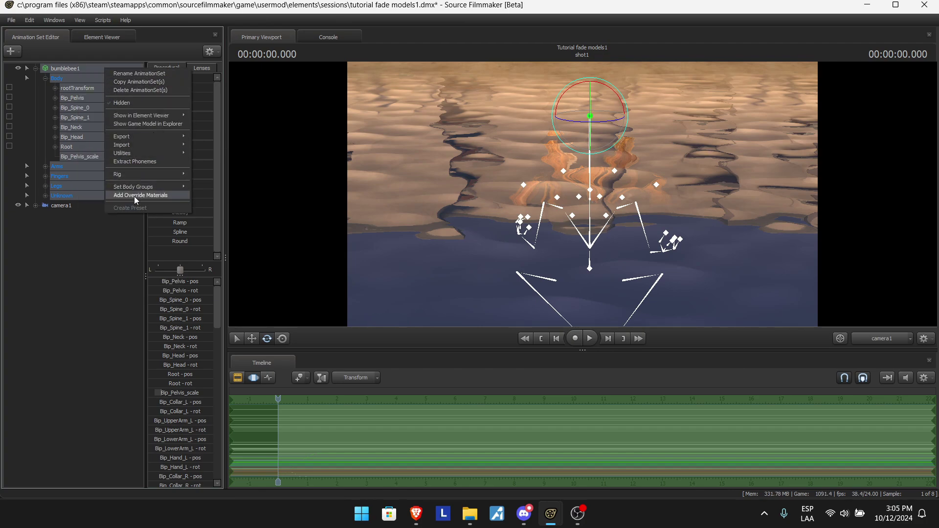
left_click(132, 196)
right_click(120, 69)
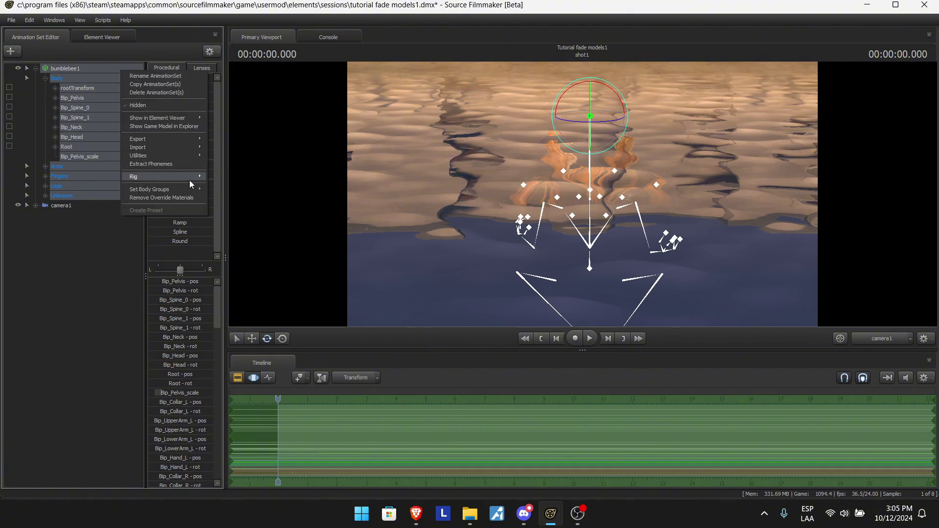
Step: Show the bumblebee game model in the Element Viewer and expand its body, head and glass materials
mouse_move(192, 118)
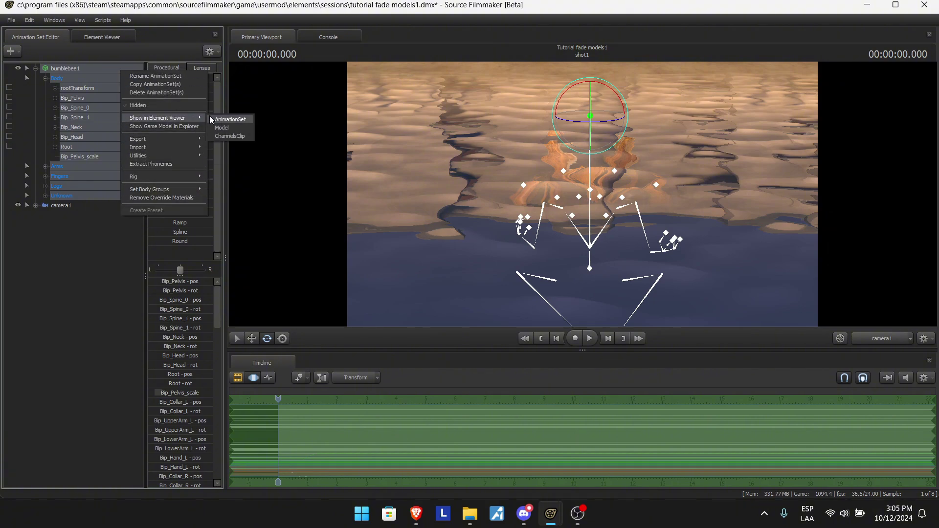
left_click(221, 128)
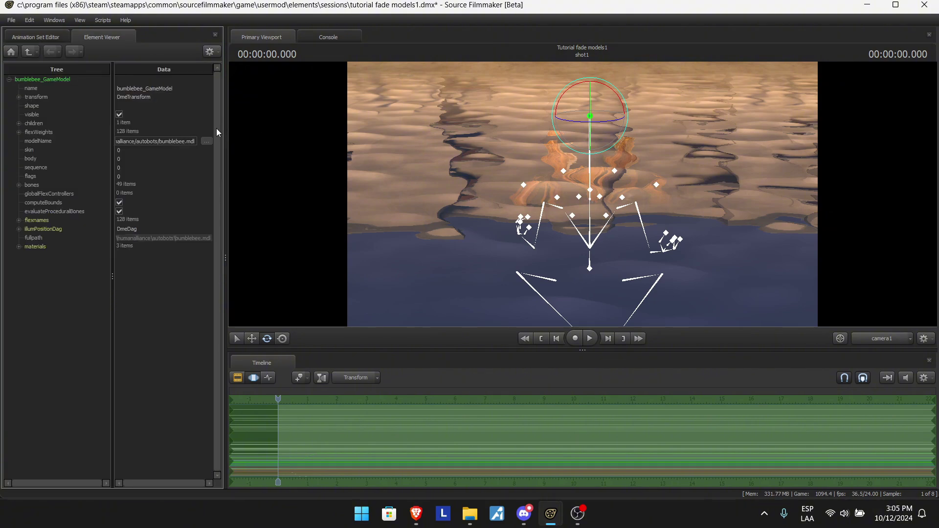
left_click(19, 246)
left_click(28, 255)
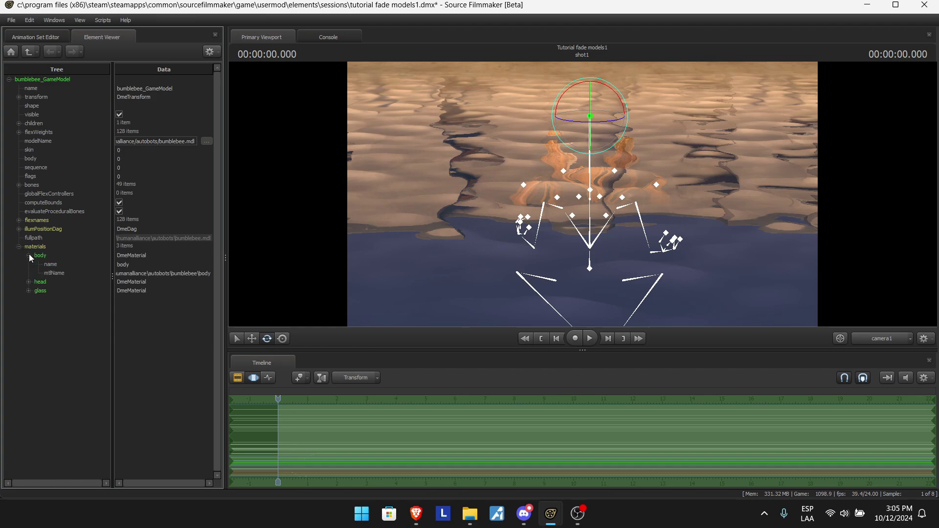
left_click(29, 281)
left_click(28, 308)
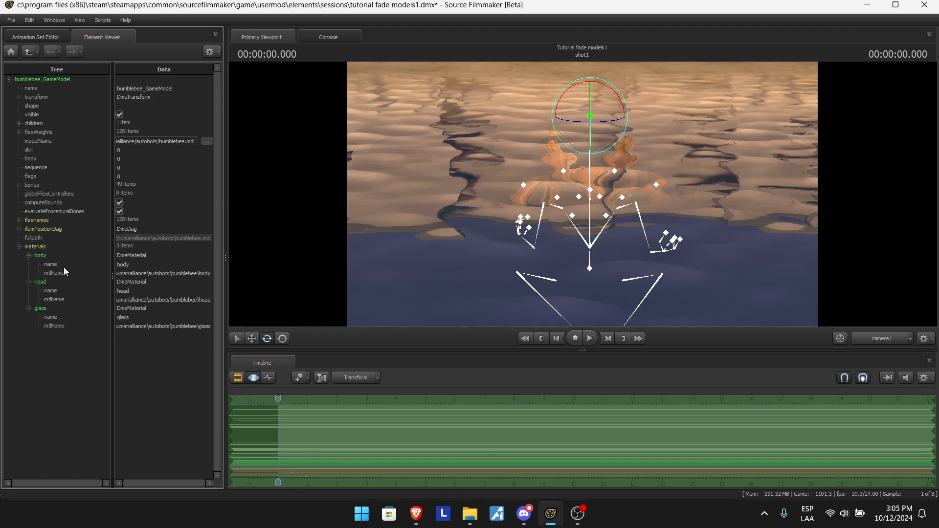
Step: Add a float attribute named $phongboost to the body material
right_click(62, 257)
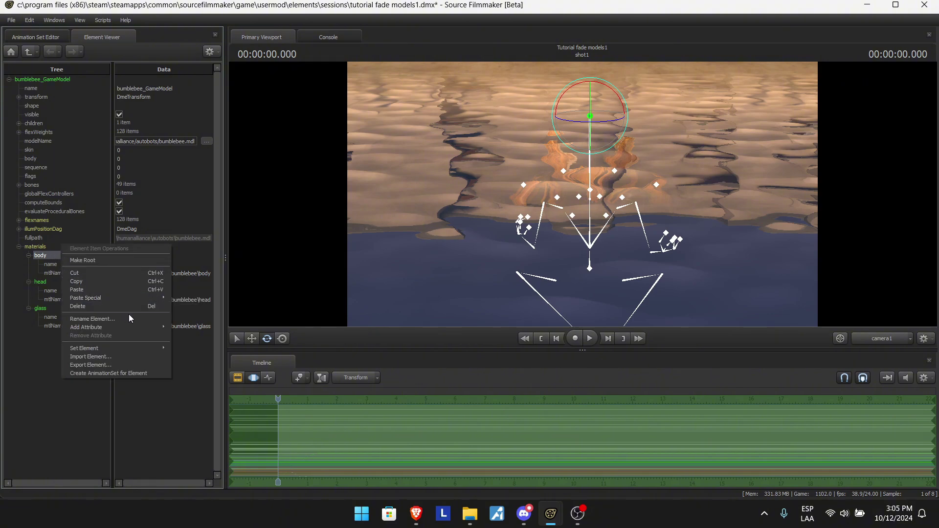
mouse_move(139, 324)
left_click(191, 325)
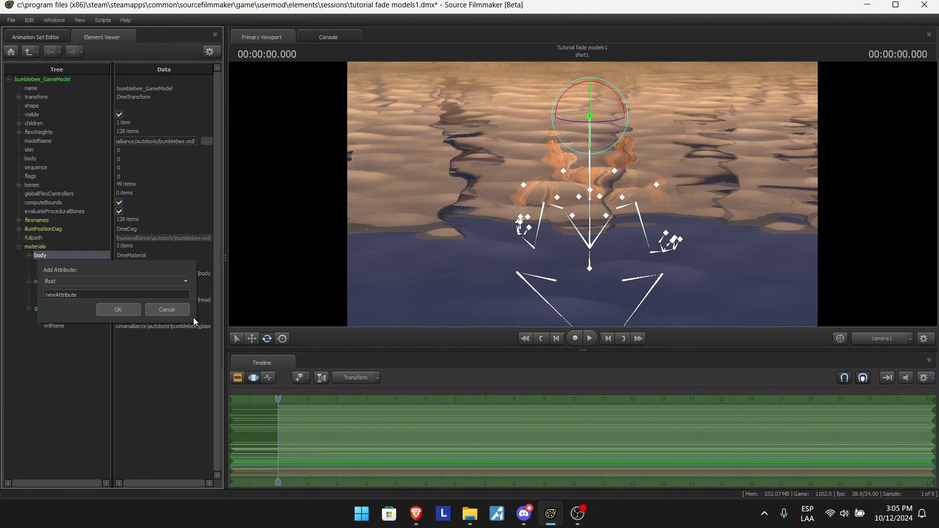
key("BackSpace")
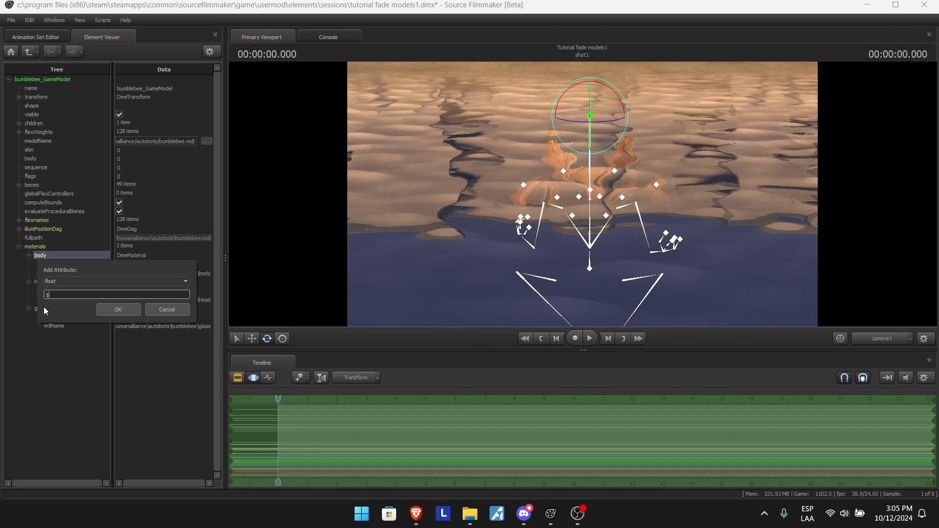
type("$phongboost")
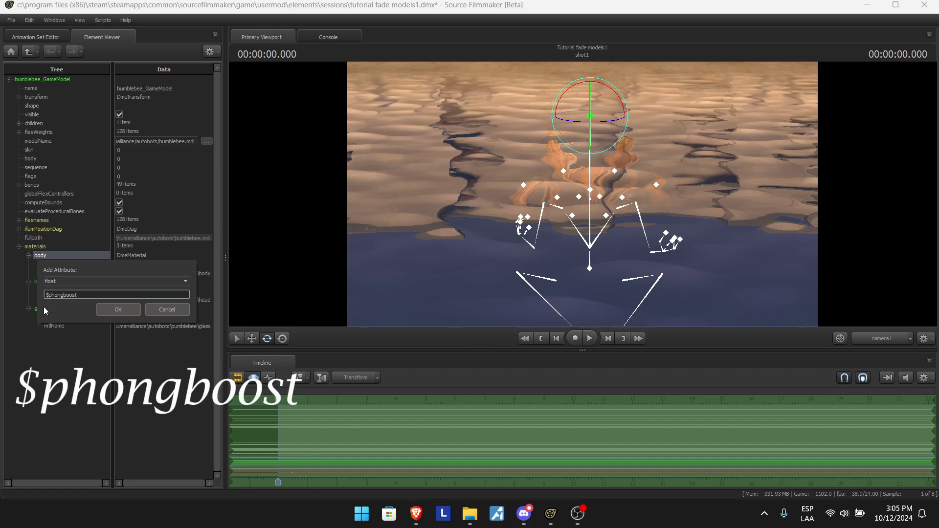
key("Return")
key("XF86AudioLowerVolume")
key("XF86AudioLowerVolume")
key("XF86AudioLowerVolume")
key("XF86AudioLowerVolume")
key("XF86AudioLowerVolume")
key("XF86AudioLowerVolume")
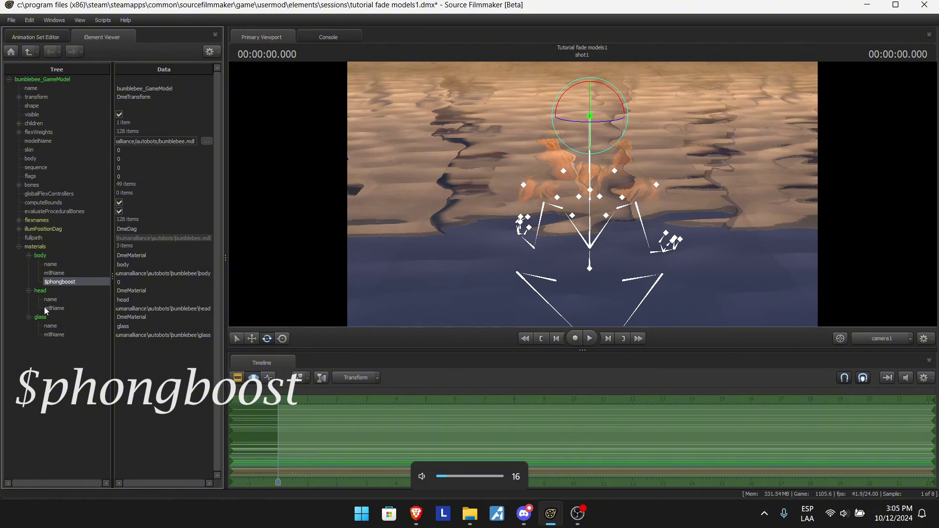
Step: Add a float $alpha attribute with value 1 to the body material, then save with Ctrl+S
right_click(51, 253)
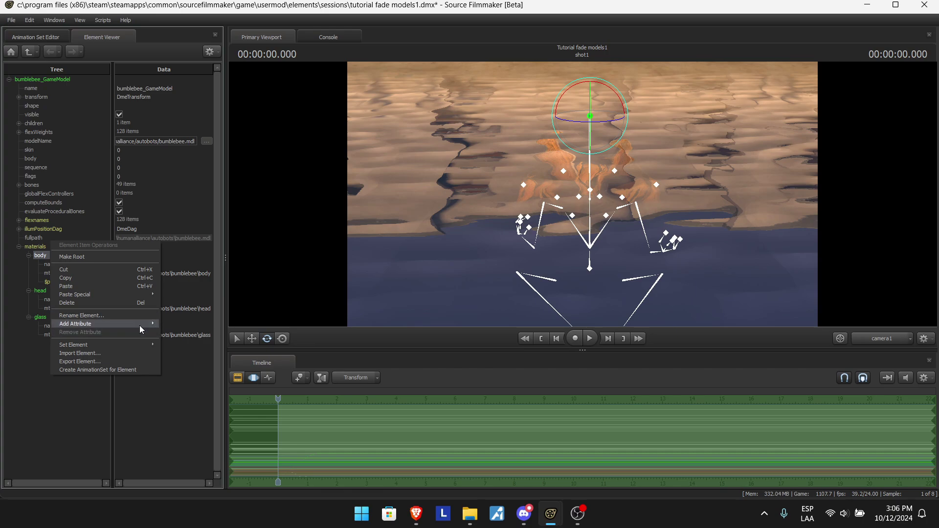
mouse_move(139, 324)
left_click(173, 323)
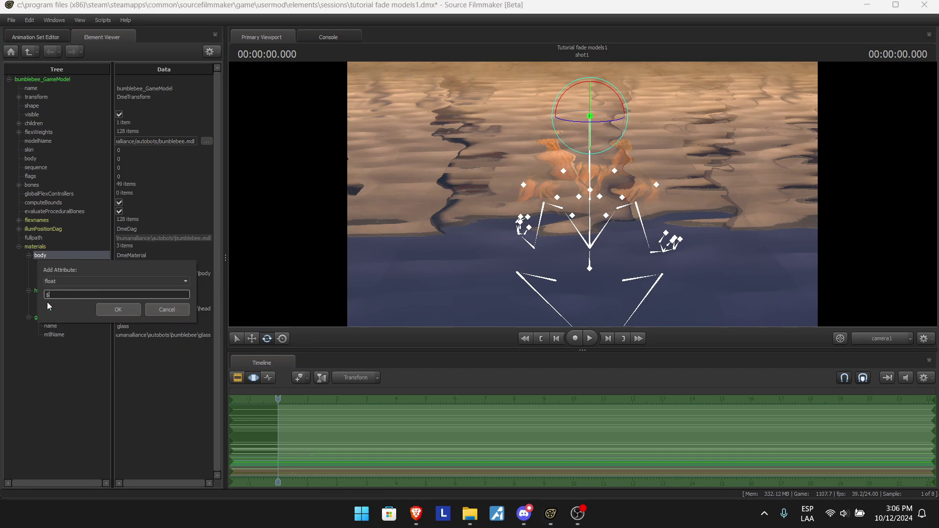
type("$alpha")
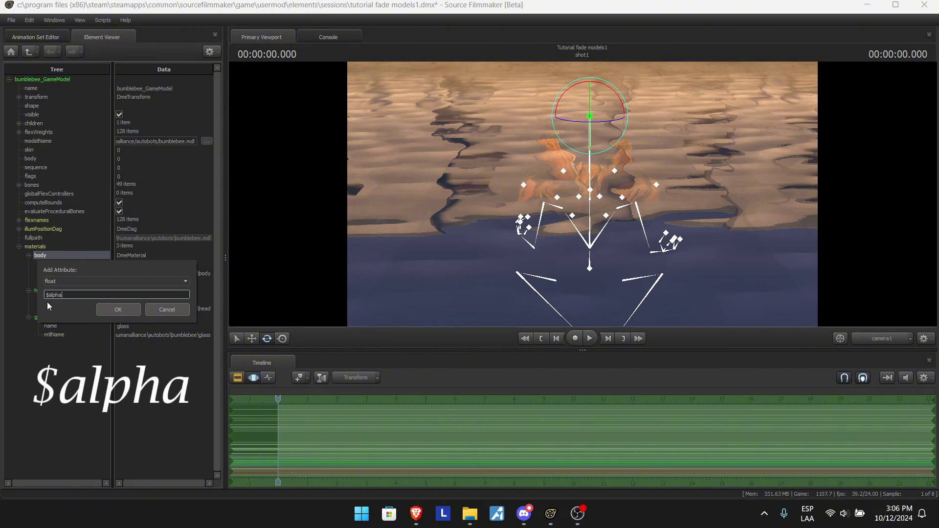
key("Return")
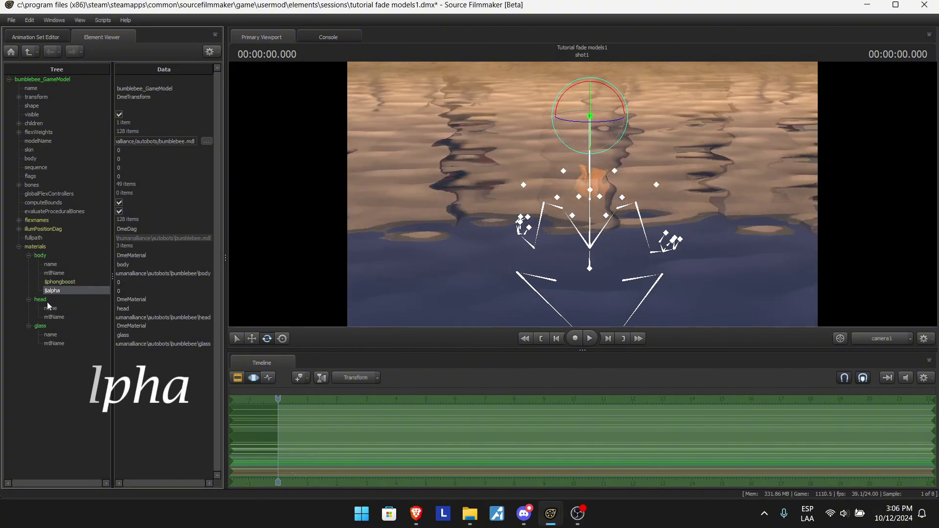
left_click_drag(125, 292, 97, 300)
type("1")
key("Return")
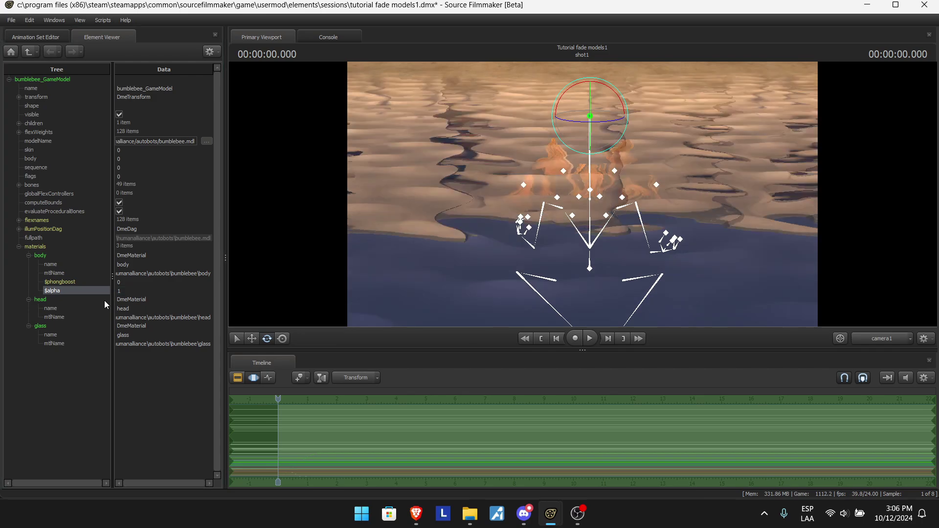
key("ctrl+s")
Step: Add a float attribute named $phongboost to the head material
right_click(55, 297)
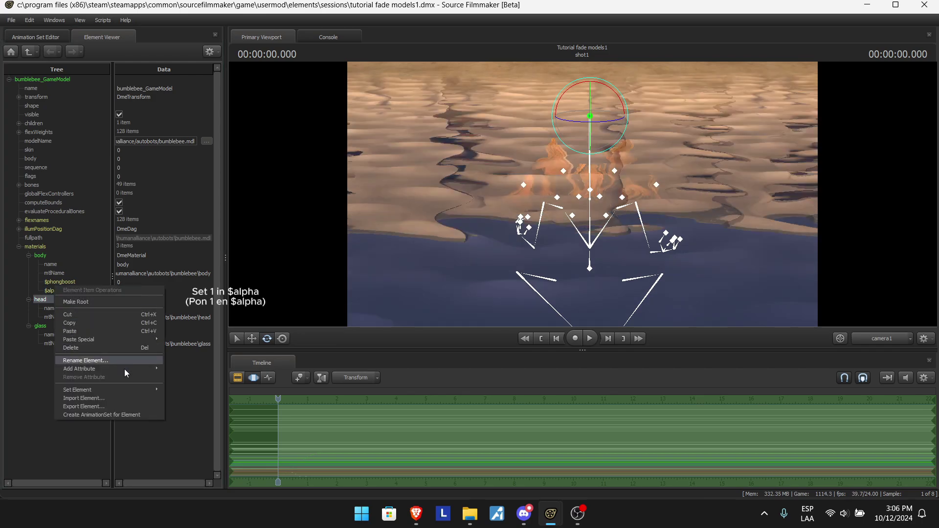
mouse_move(157, 371)
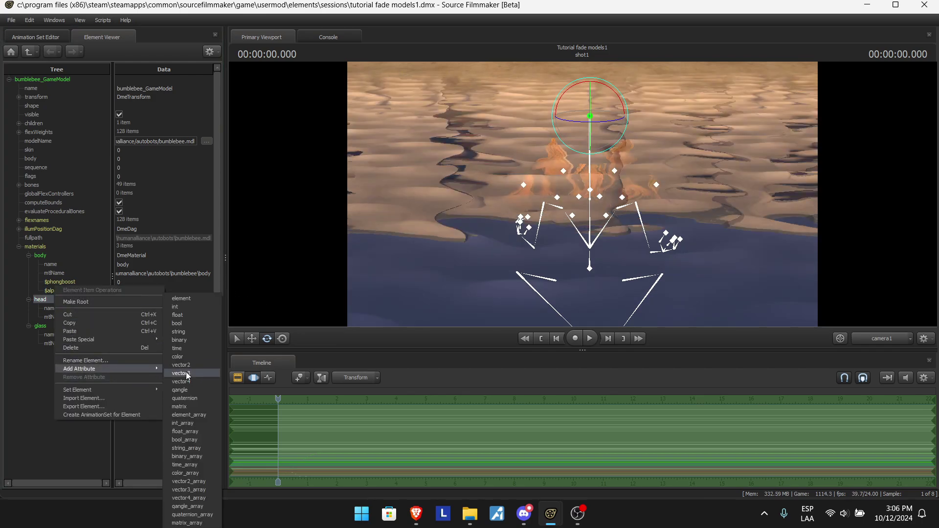
left_click(195, 311)
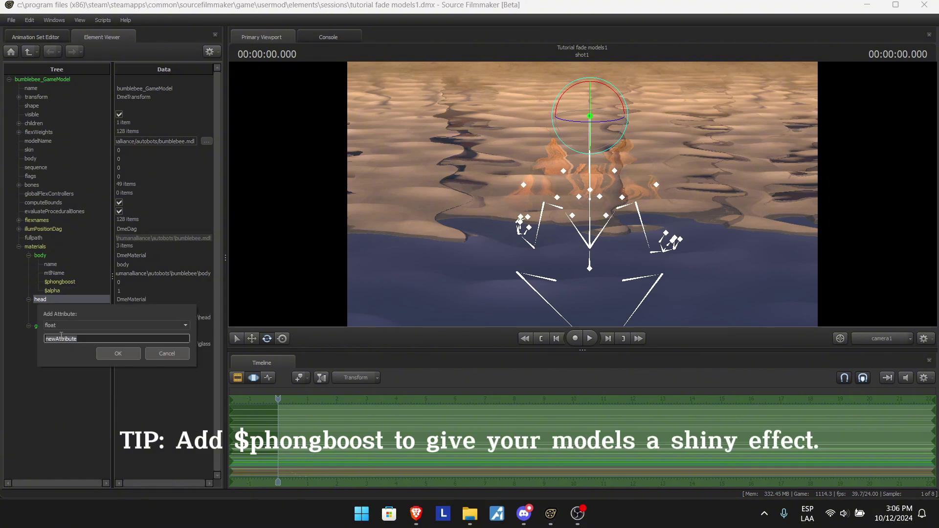
key("BackSpace")
type("$ph")
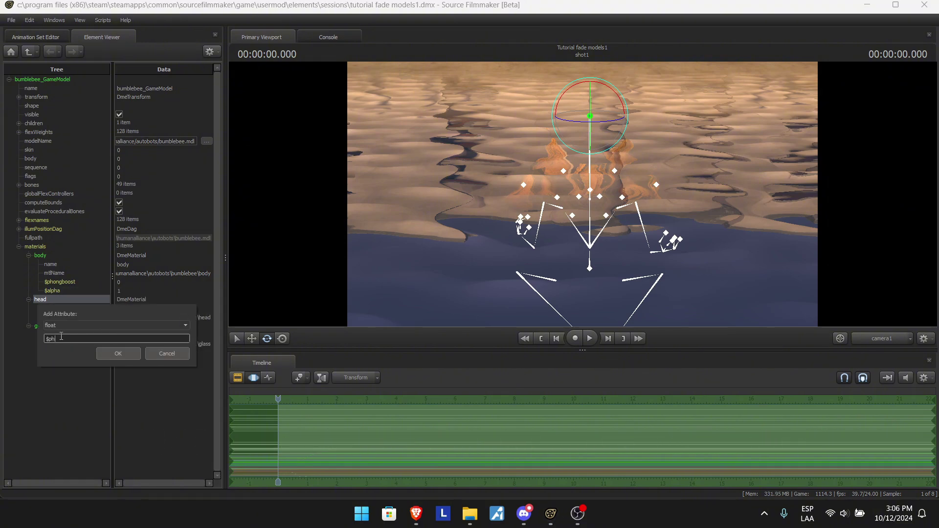
type("ongboost")
key("Return")
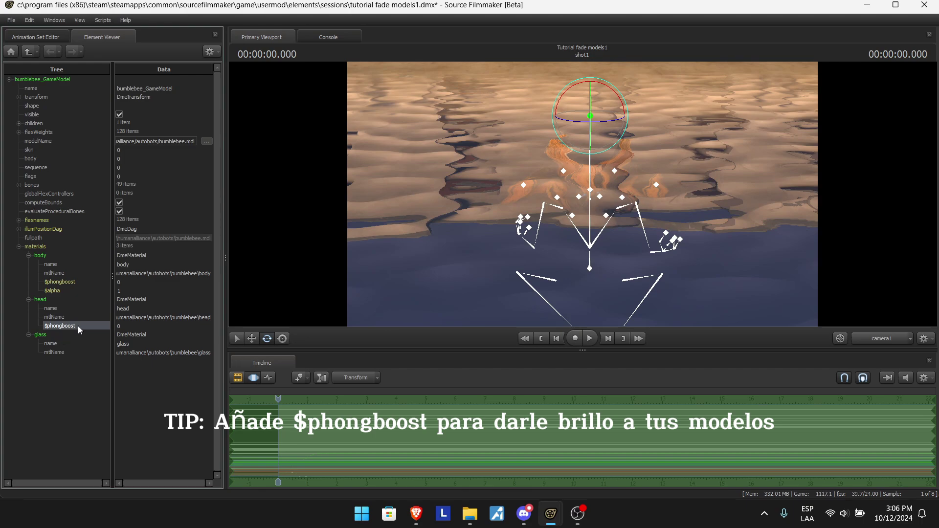
left_click(120, 328)
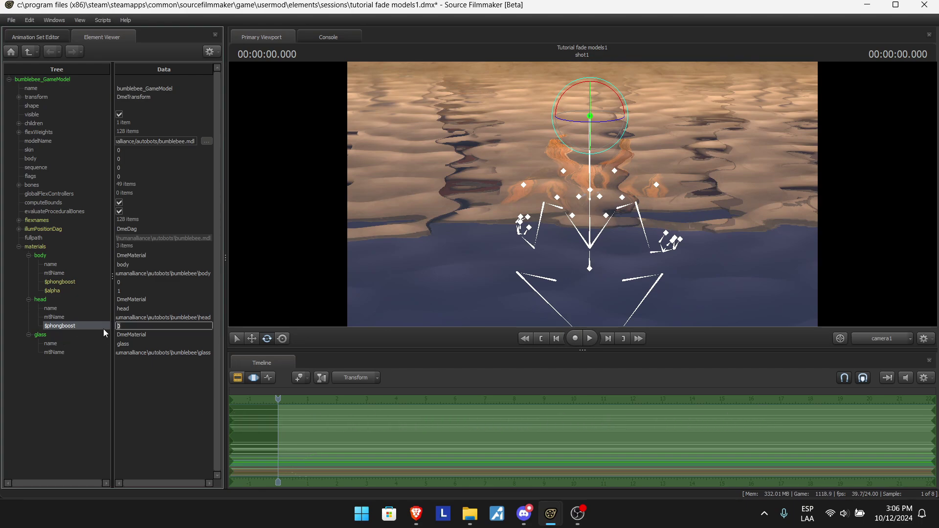
Step: Add a float $alpha attribute to the head material and set it to 1
right_click(47, 298)
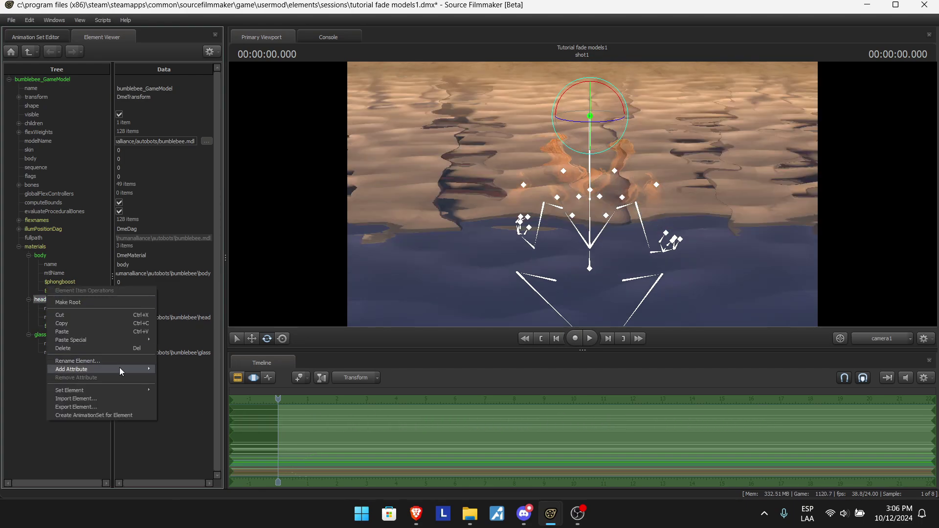
mouse_move(119, 367)
left_click(190, 315)
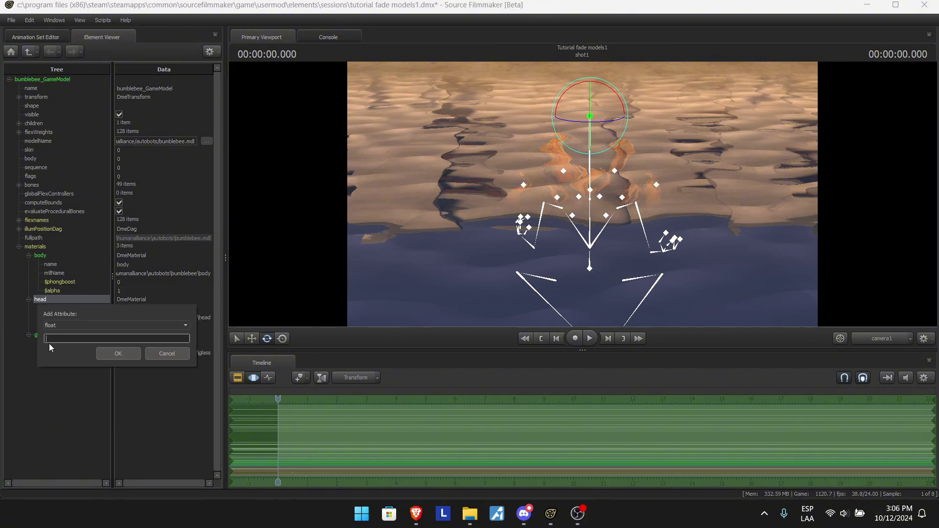
key("Return")
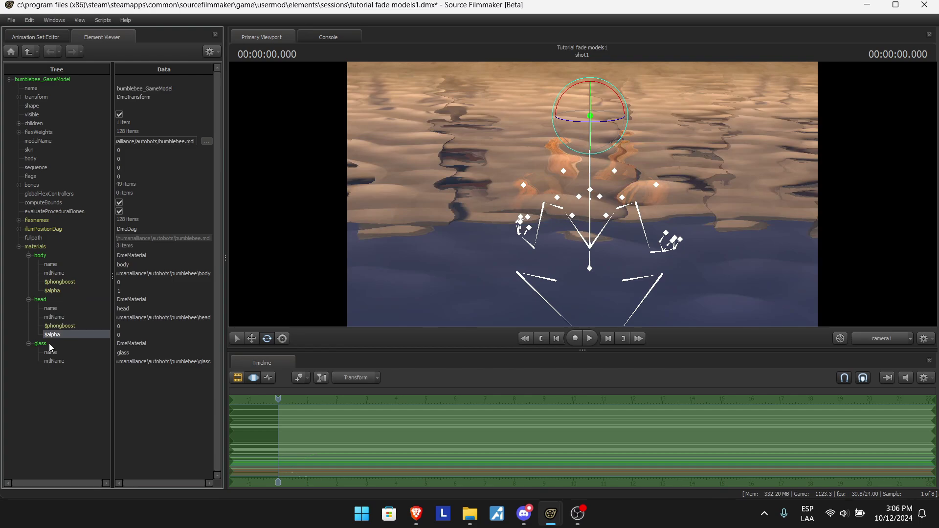
double_click(119, 336)
type("1")
key("Return")
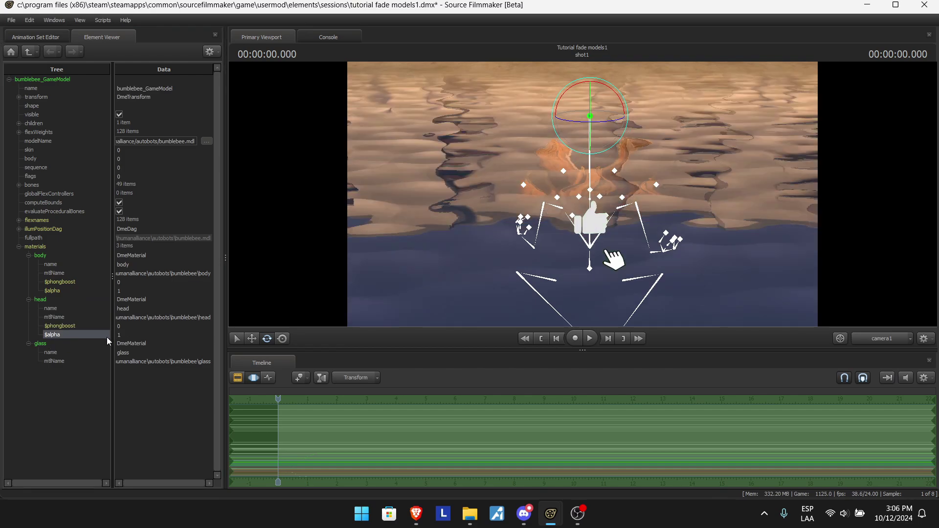
Step: Add a float $alpha attribute to the glass material and set it to 1
right_click(69, 342)
mouse_move(155, 410)
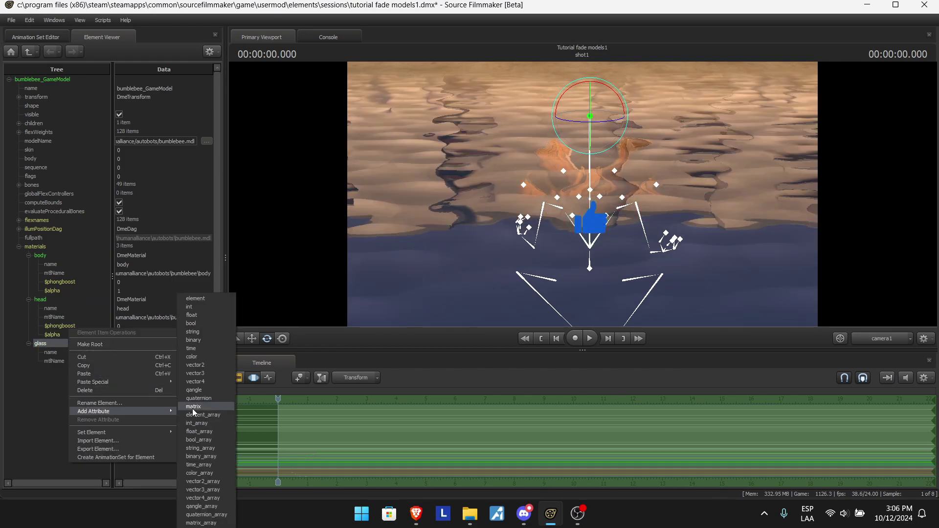
left_click(191, 316)
double_click(92, 383)
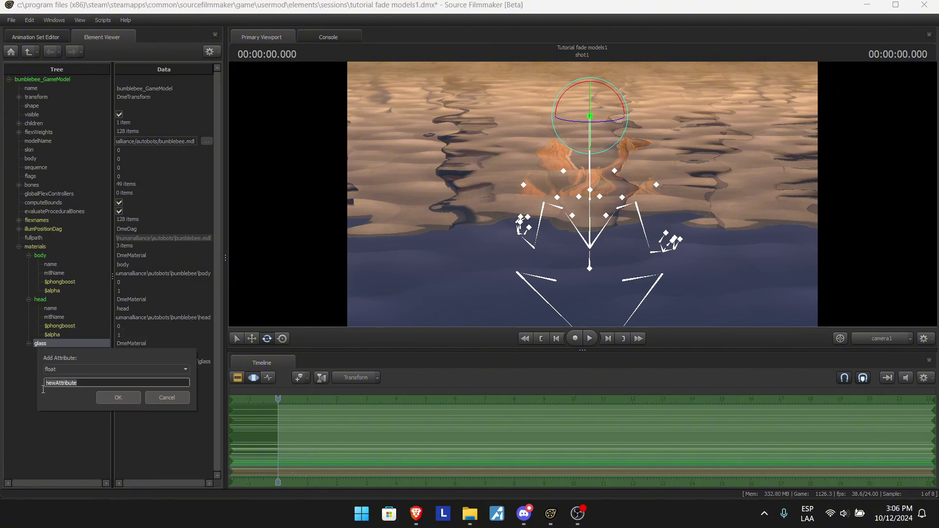
key("BackSpace")
type("$alpha")
key("Return")
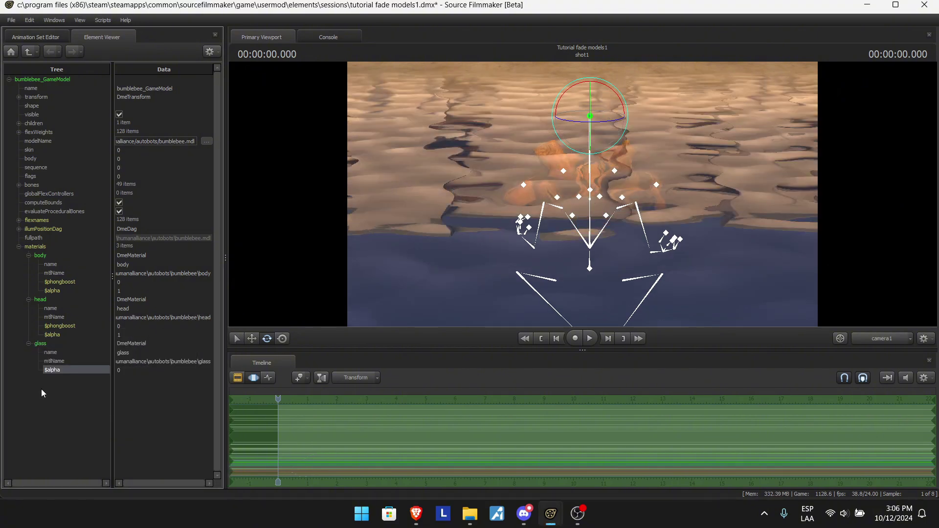
left_click(141, 372)
type("1")
key("Return")
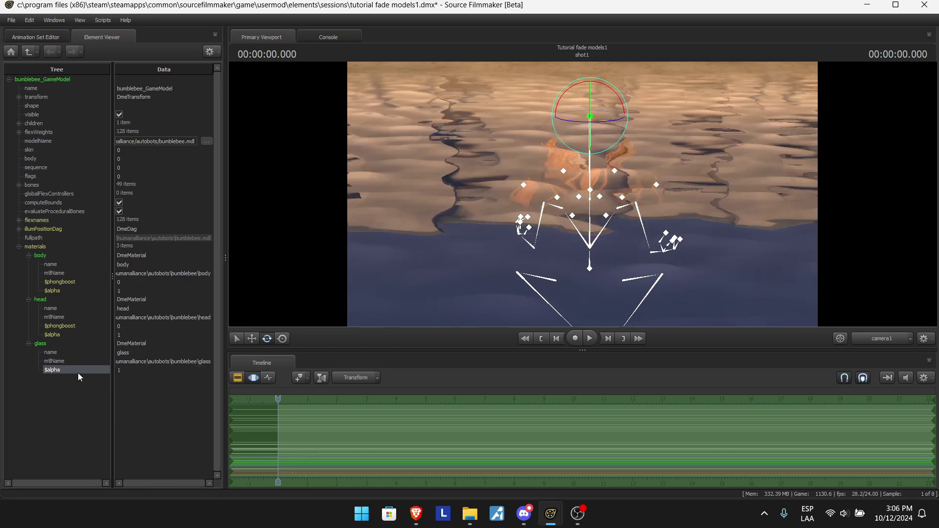
Step: Add a float attribute named $phongboost to the glass material
right_click(47, 343)
mouse_move(109, 414)
left_click(178, 315)
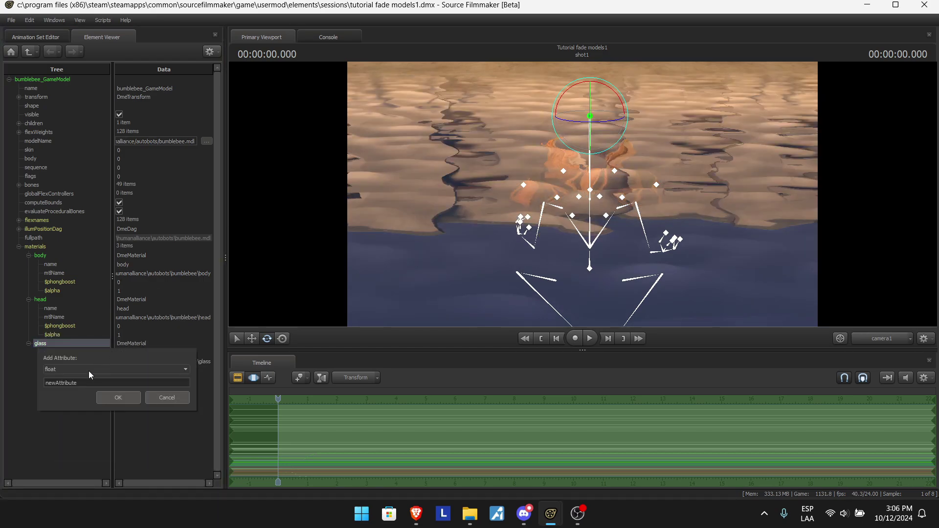
type("$")
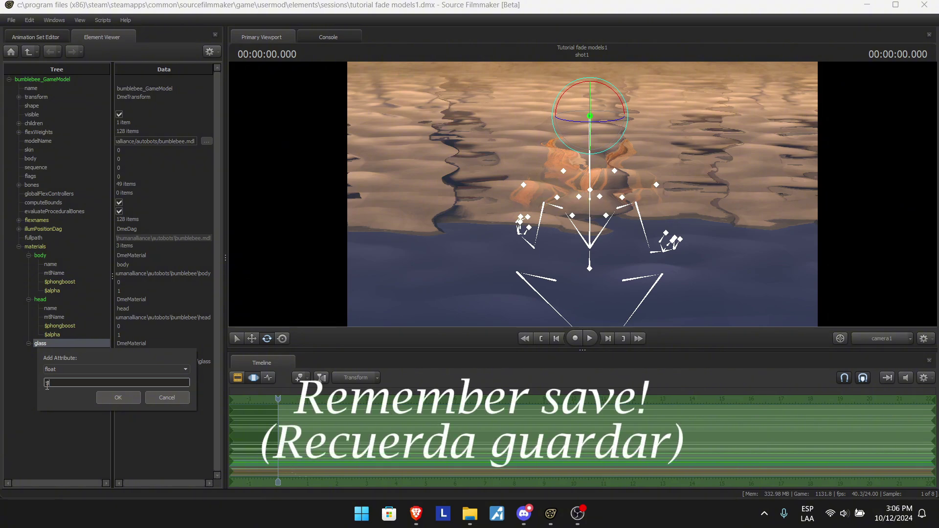
type("phongboost")
key("Return")
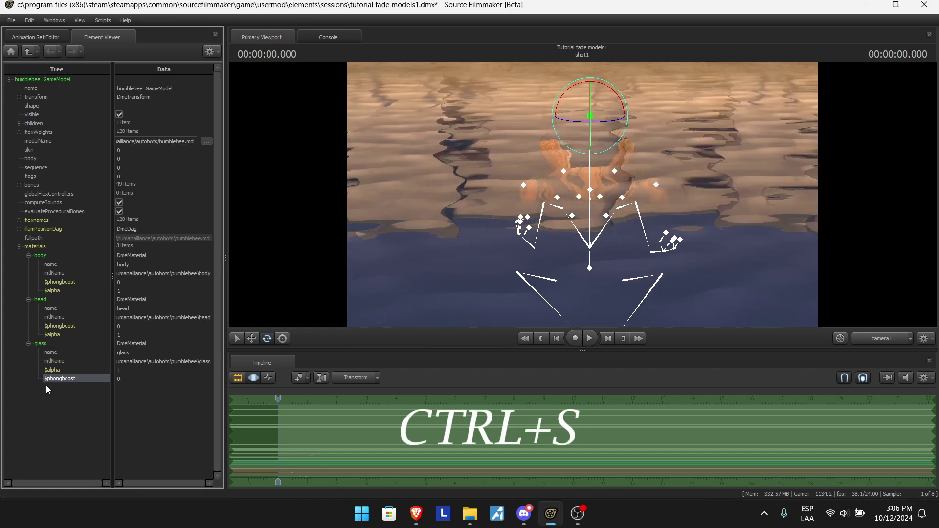
Step: Set $phongboost to 30 on glass, head and body, then play the shot
double_click(134, 380)
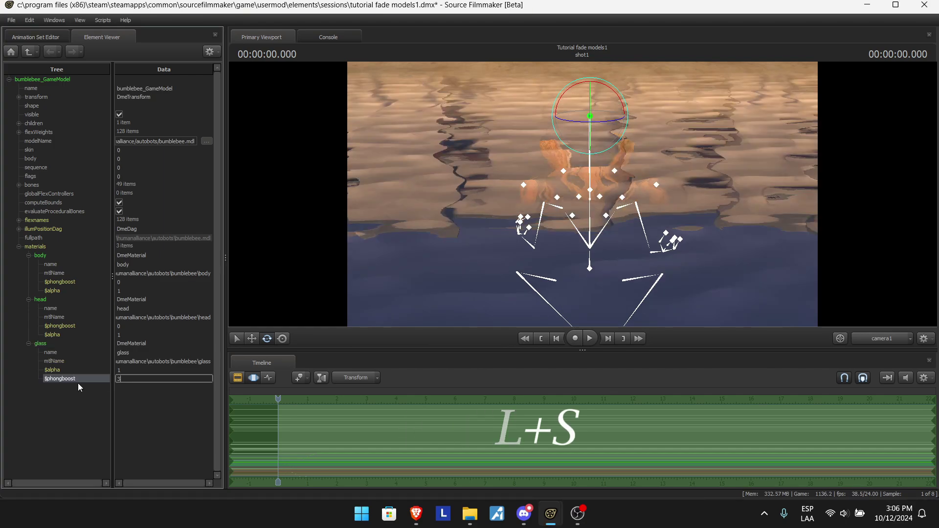
type("3")
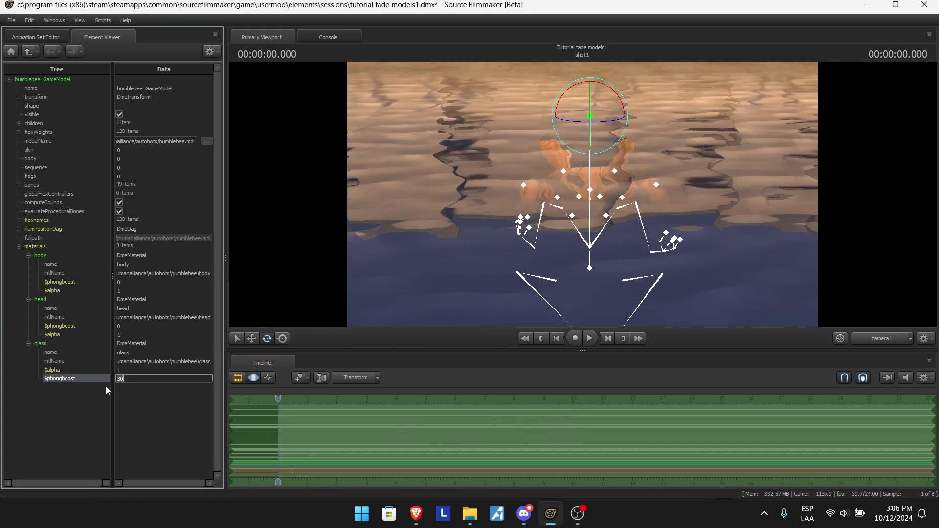
double_click(138, 326)
type("30")
left_click(138, 274)
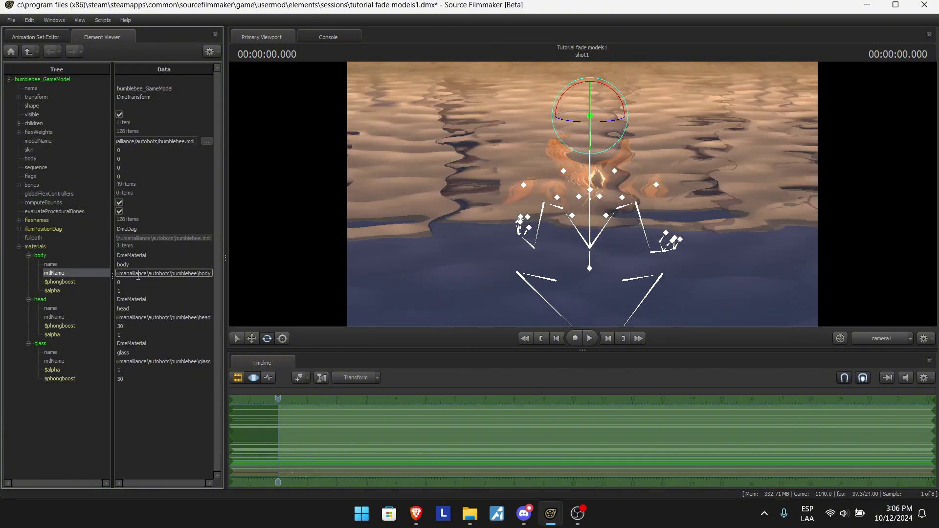
left_click(135, 281)
type("30")
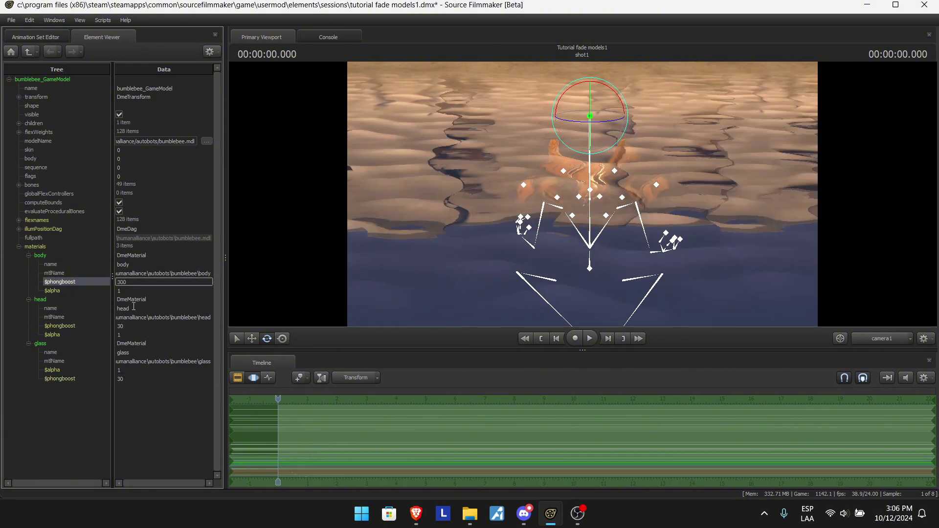
key("Return")
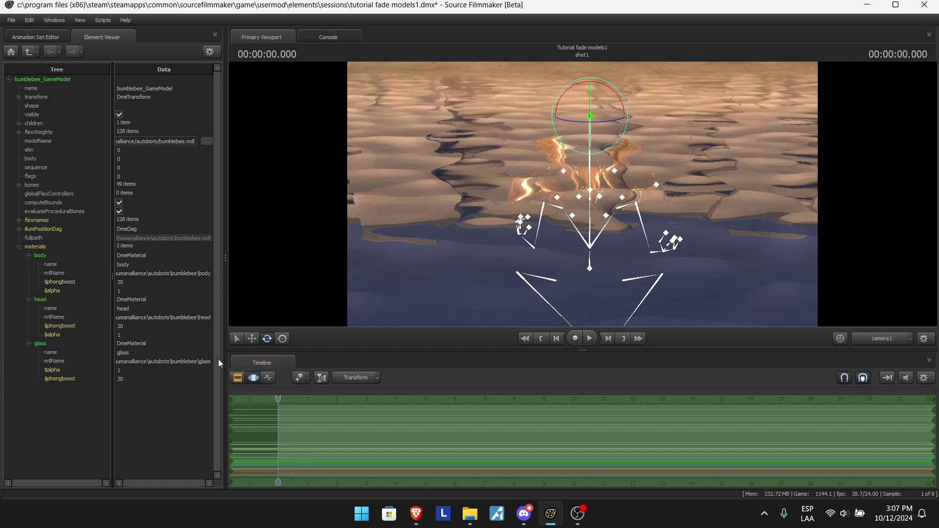
key("space")
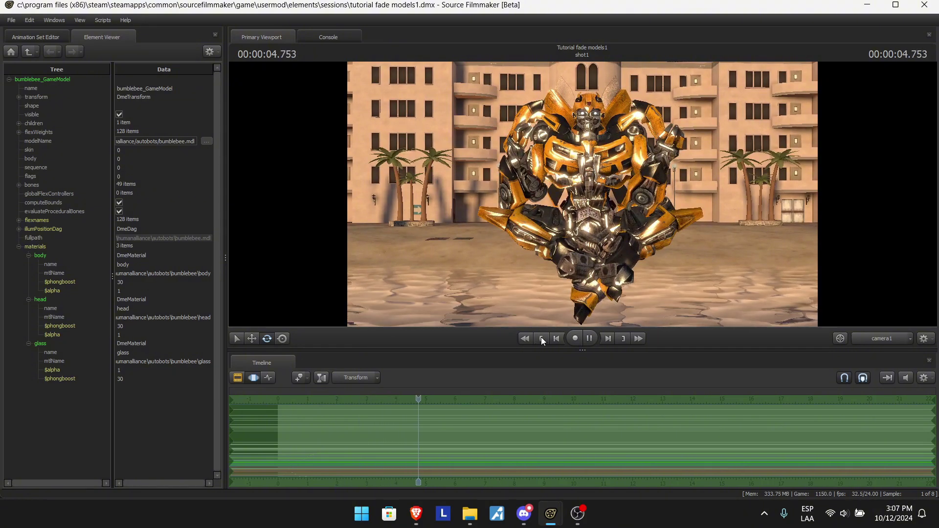
Step: Stop playback and create animation sets for body, head and glass, accepting default control ranges
left_click(541, 338)
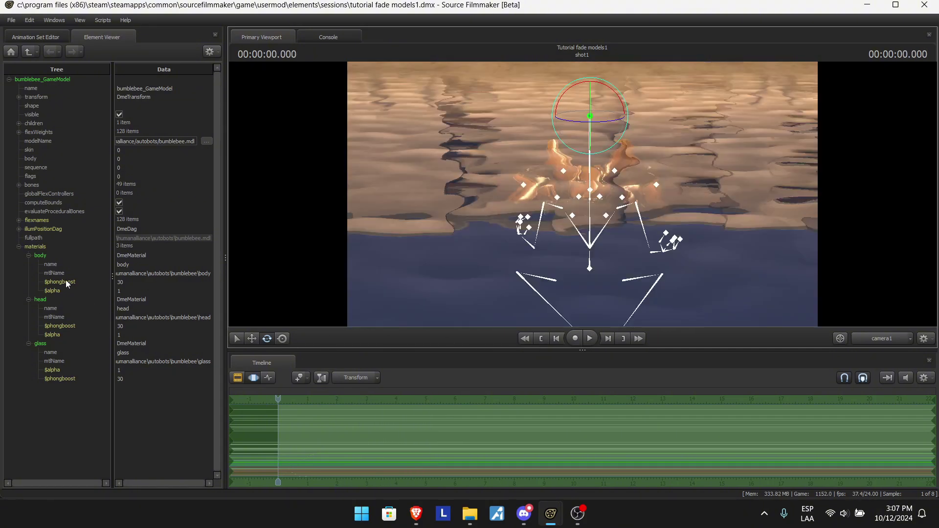
left_click(50, 251)
right_click(50, 251)
left_click(110, 364)
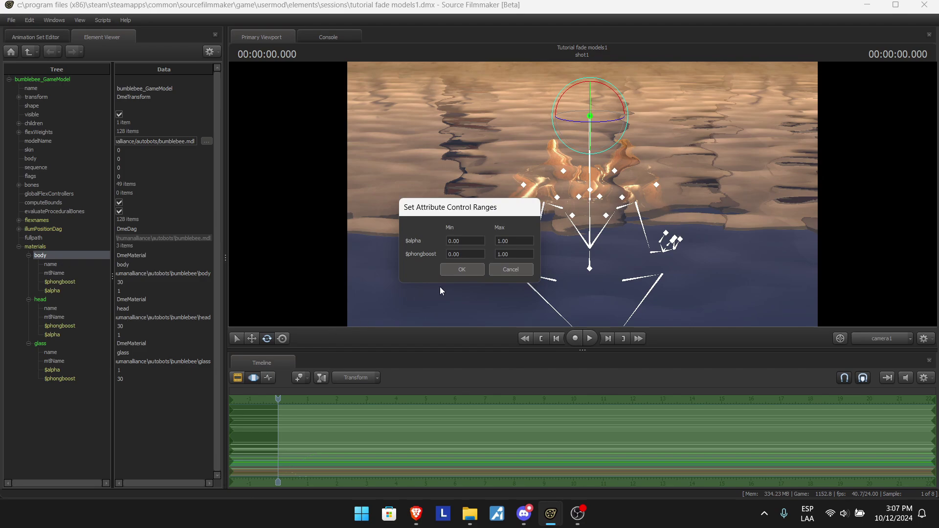
left_click(454, 272)
right_click(43, 299)
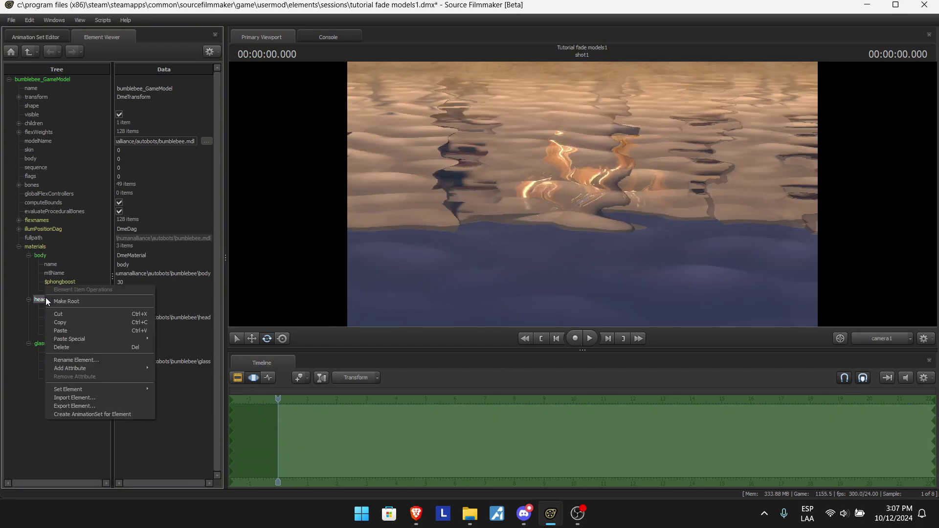
left_click(110, 409)
left_click(442, 271)
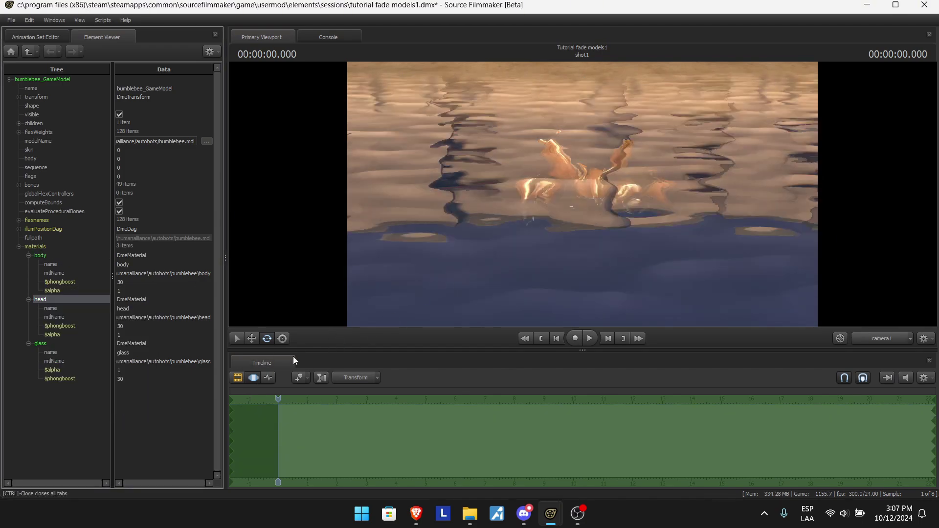
right_click(40, 343)
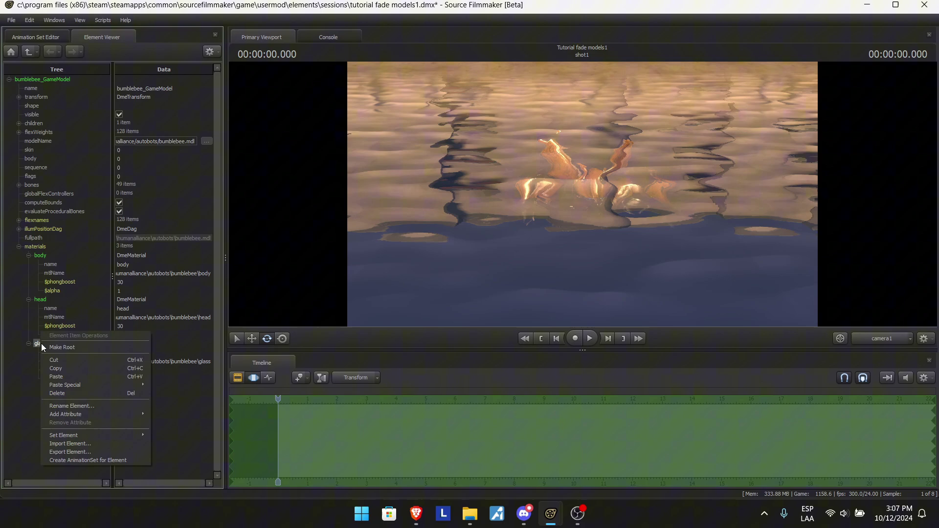
left_click(100, 459)
left_click(463, 269)
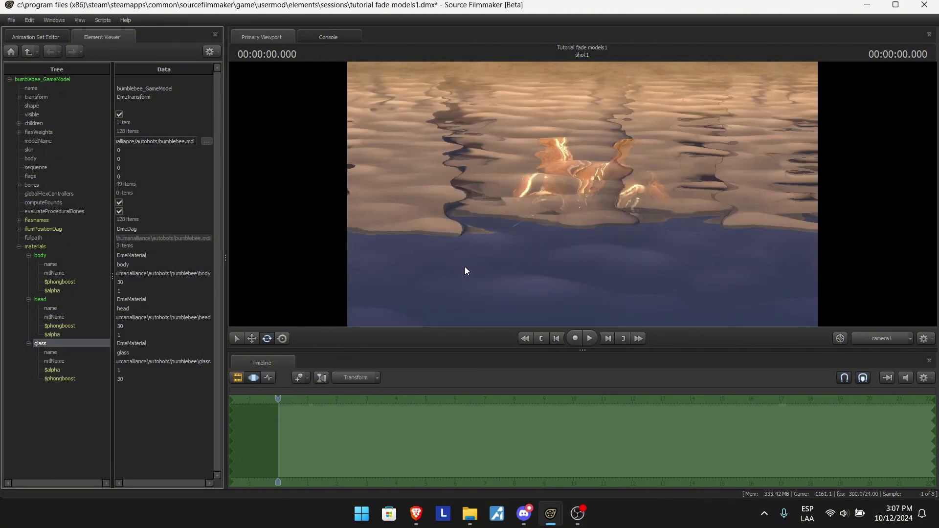
Step: Select body1, head1 and glass1, show their curves in the Graph Editor, and scrub to about 1.08 s
left_click(37, 37)
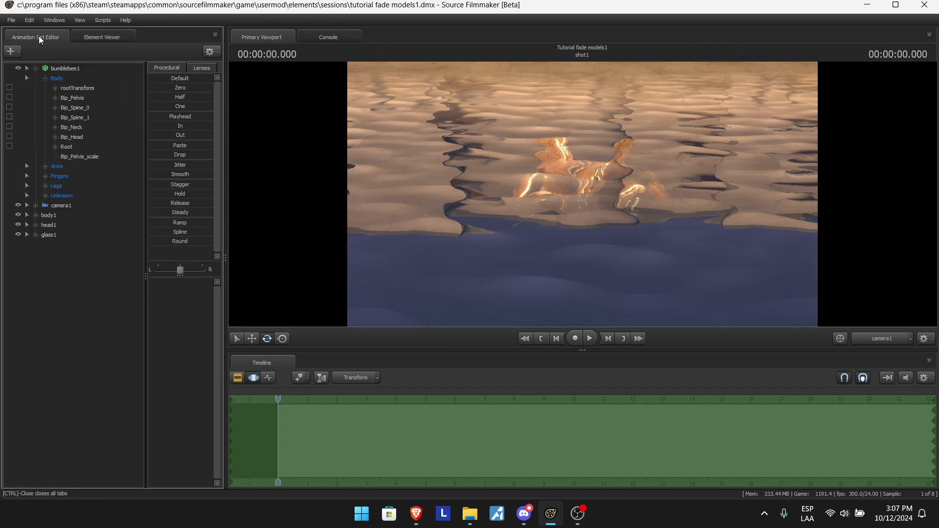
left_click(38, 69)
left_click(49, 89)
left_click(49, 97, "ctrl")
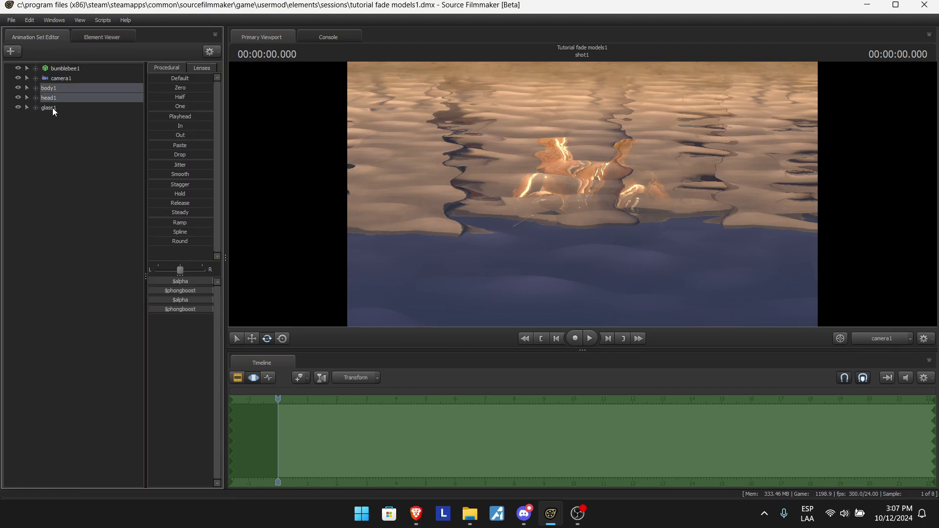
left_click(51, 108, "ctrl")
left_click(269, 377)
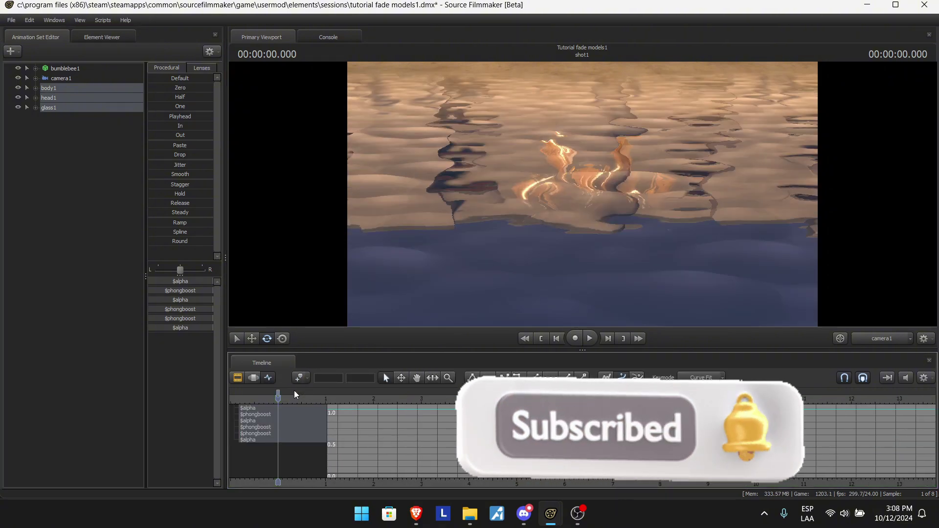
left_click_drag(279, 397, 330, 405)
Step: Expand each material's all group and deselect $alpha, keeping only $phongboost selected
left_click(36, 108)
left_click(44, 117)
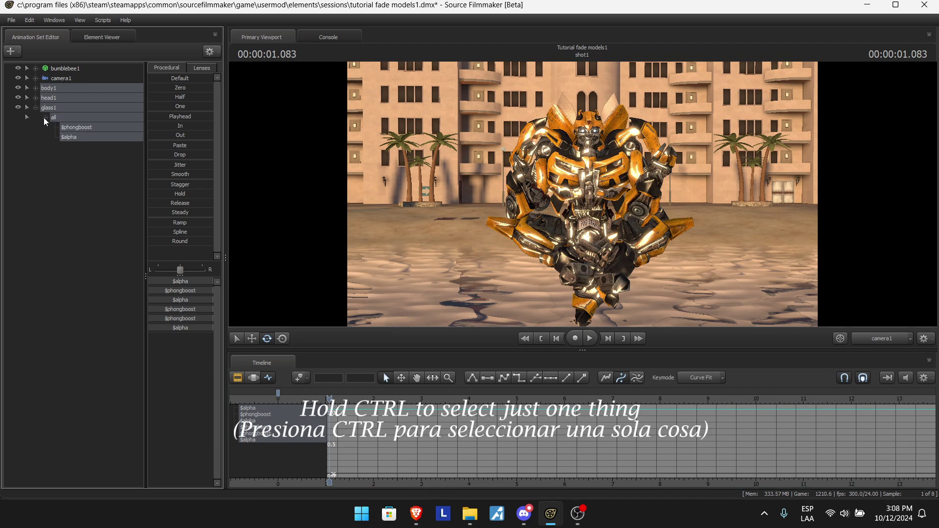
left_click(77, 127, "ctrl")
left_click(77, 128, "ctrl")
left_click(75, 137, "ctrl")
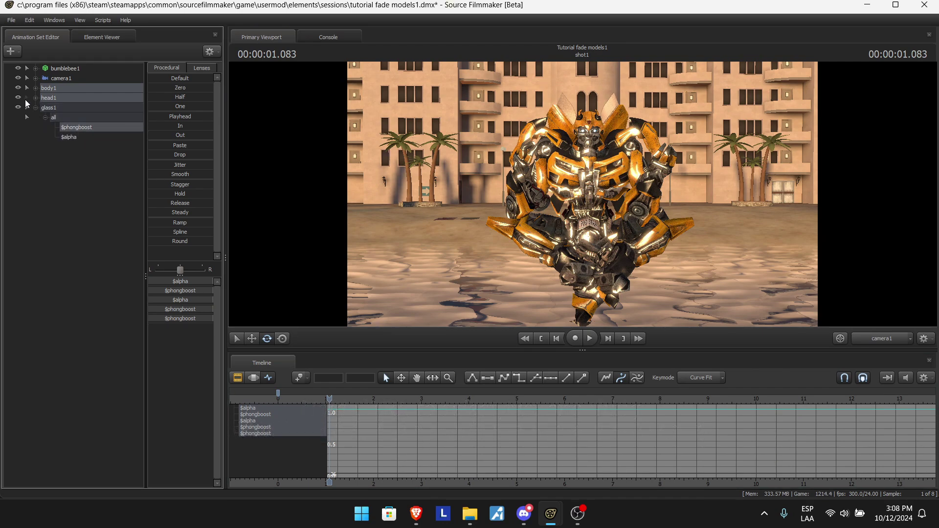
left_click(36, 97)
left_click(49, 107)
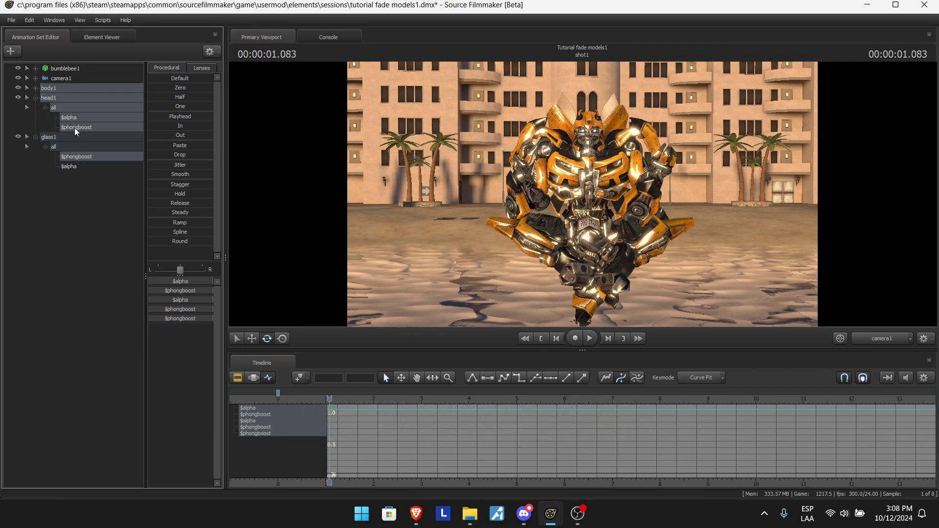
left_click(74, 119, "ctrl")
left_click(35, 87)
left_click(49, 97)
left_click(70, 108, "ctrl")
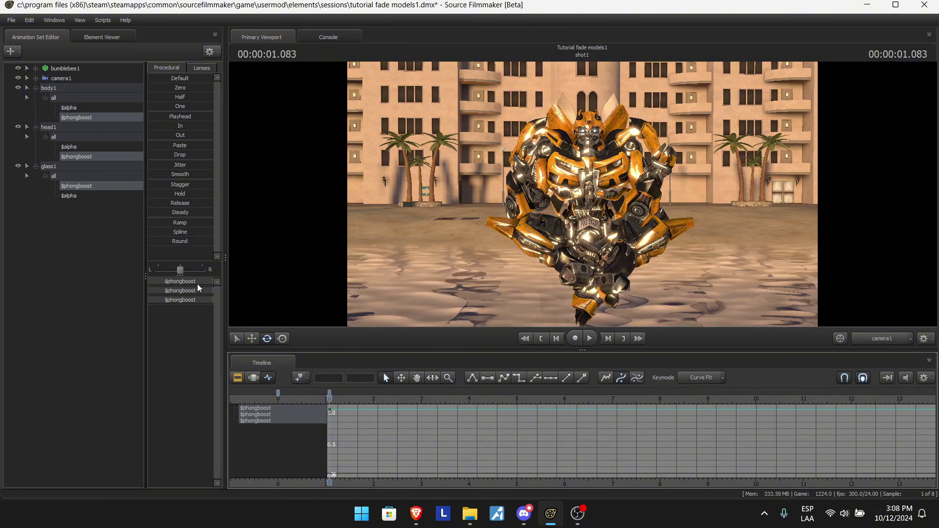
Step: Move the playhead back and key all three $phongboost sliders down to 0
mouse_move(329, 397)
left_mouse_down()
mouse_move(301, 397)
mouse_move(327, 397)
mouse_move(314, 397)
left_mouse_up()
left_click_drag(203, 299, 114, 326)
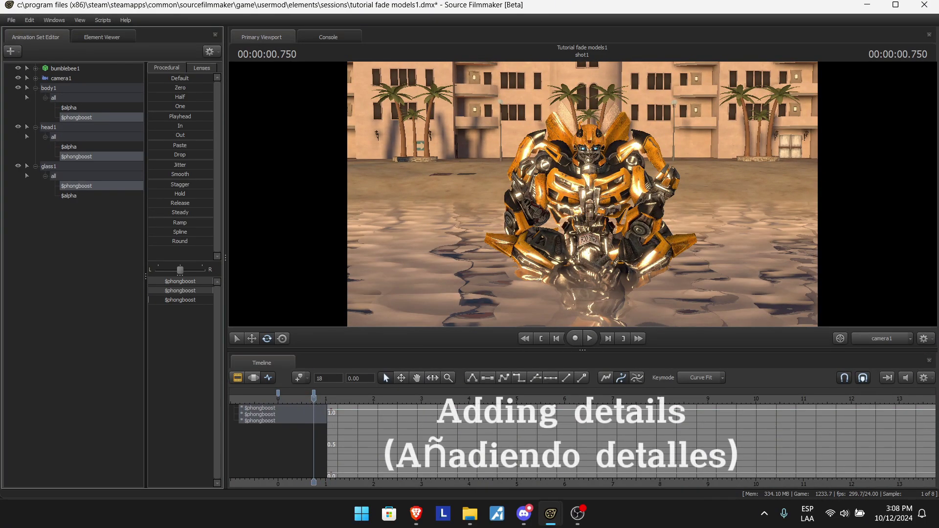
left_click_drag(201, 291, 45, 293)
left_click(538, 336)
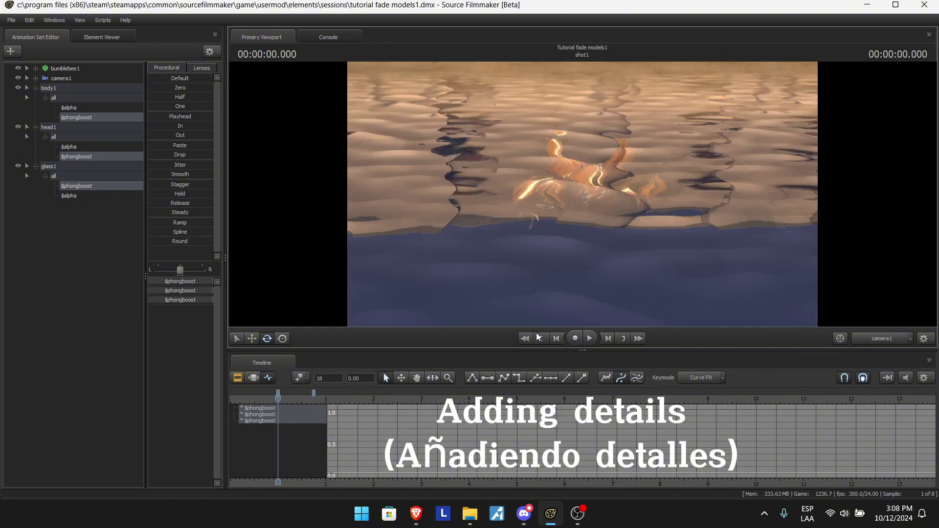
Step: Preview the fading shine in playback and save the session
key("space")
key("ctrl+s")
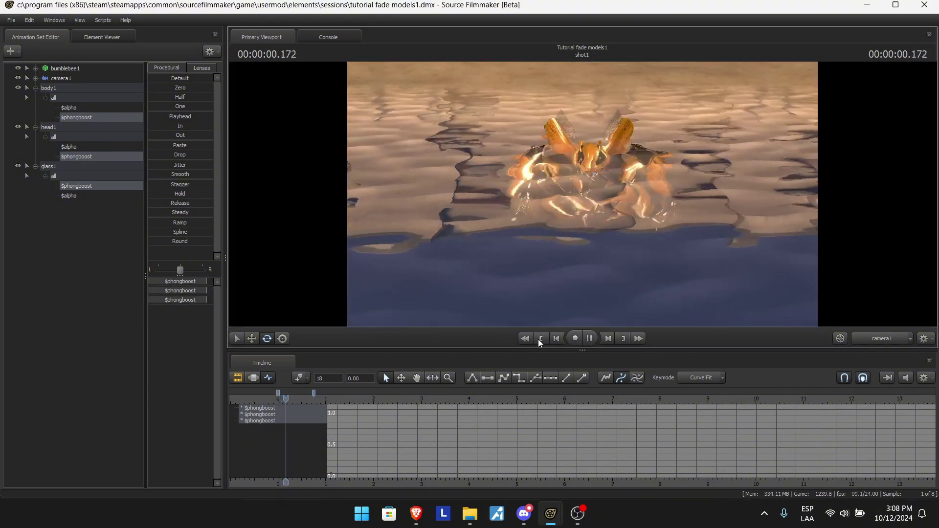
key("space")
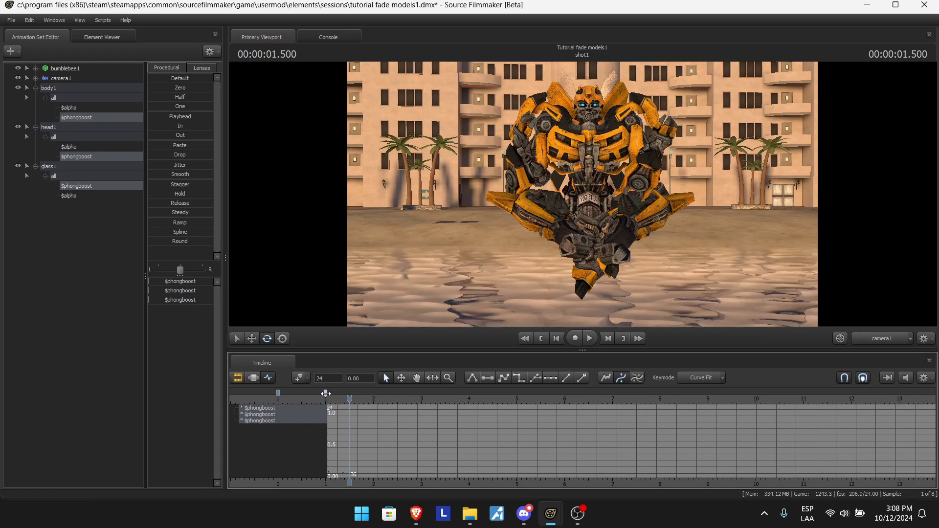
key("space")
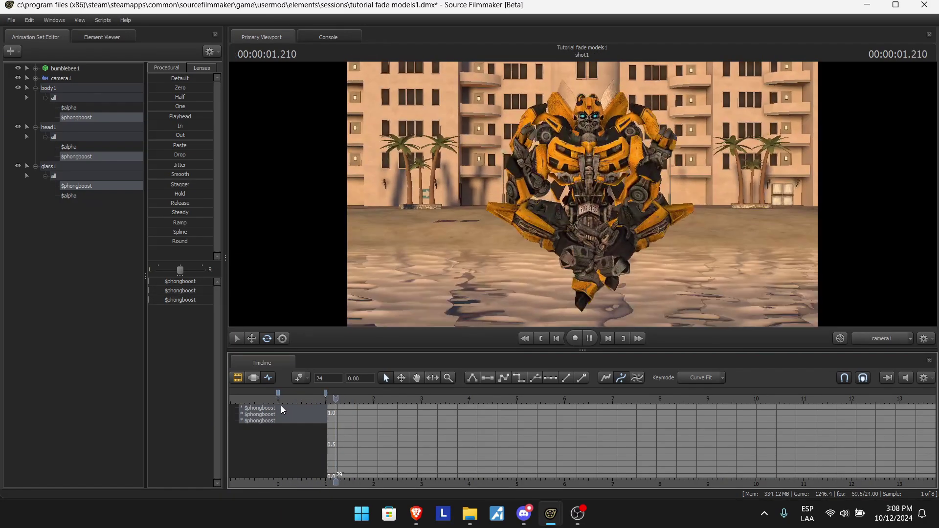
key("ctrl+s")
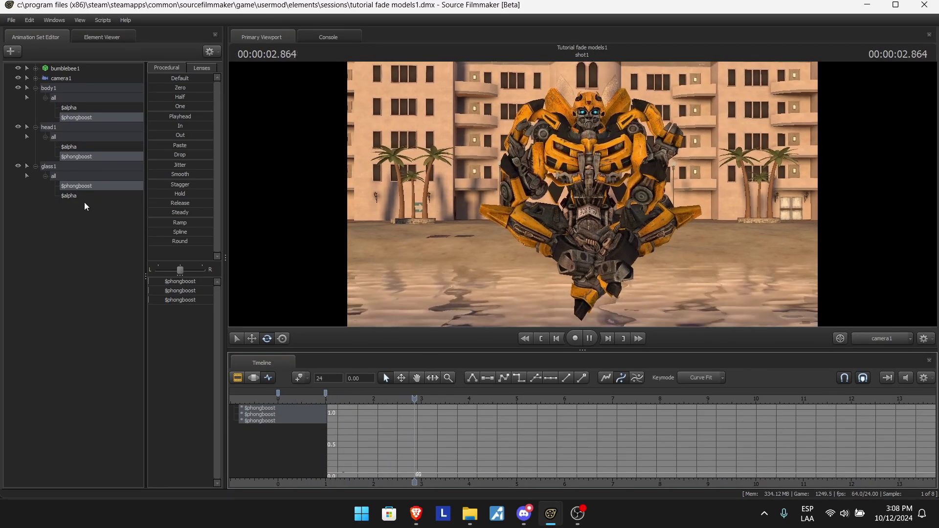
key("space")
Step: Select the glass1, head1 and body1 $alpha controls and delete their key at time 0
left_click(82, 197)
left_click(69, 147, "ctrl")
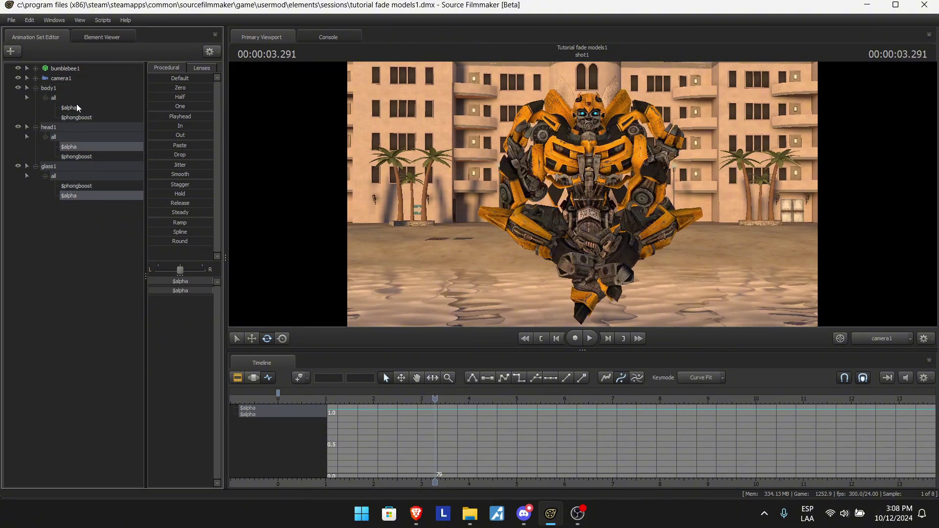
left_click(69, 108, "ctrl")
left_click(279, 393)
key("Delete")
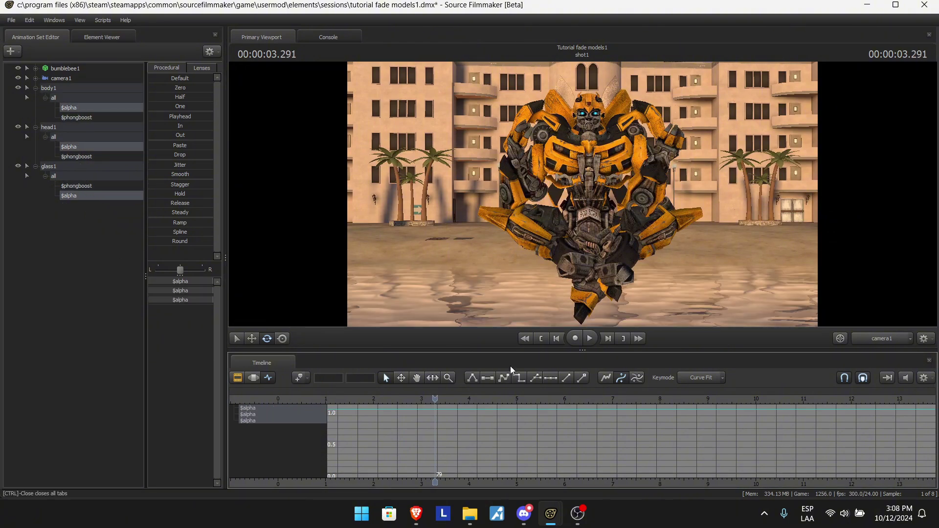
Step: Key the three $alpha values to 0 at about 4.8 s and play through the fade
left_click_drag(435, 399, 509, 400)
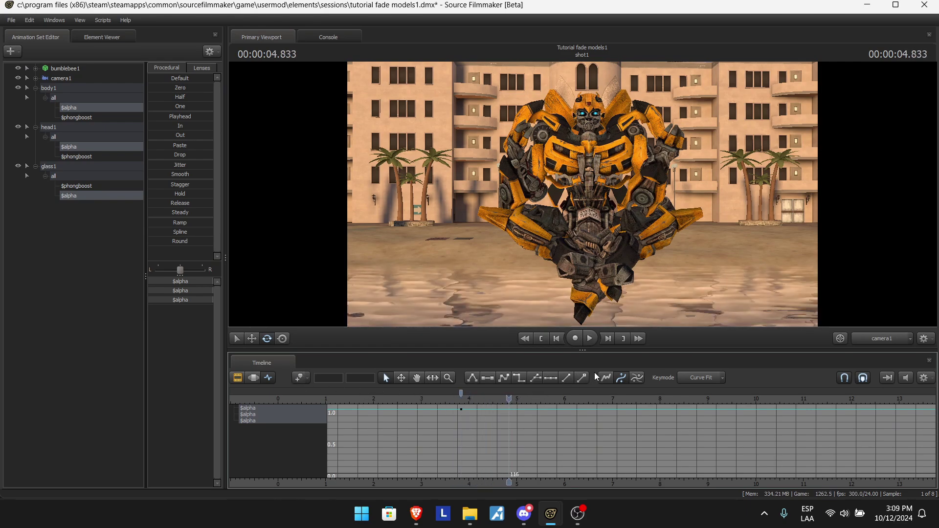
left_click_drag(193, 283, 148, 282)
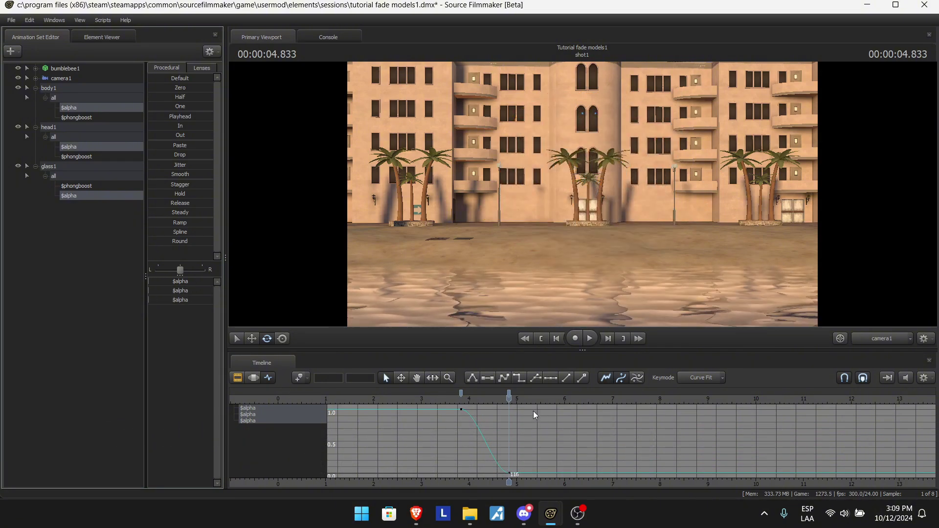
left_click_drag(508, 398, 456, 398)
key("space")
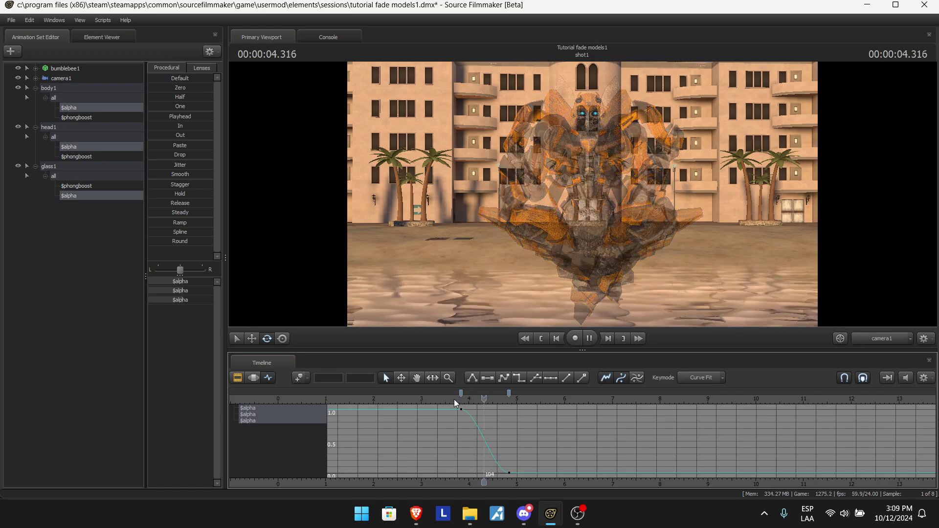
key("space")
Step: Replay the fade from about 3.2 s and from the start, then save tutorial fade models1
left_click(430, 399)
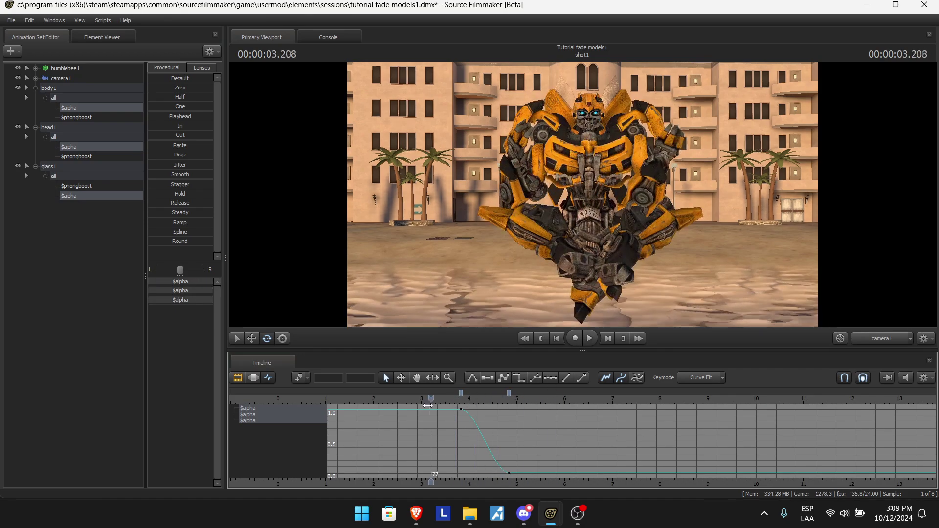
key("space")
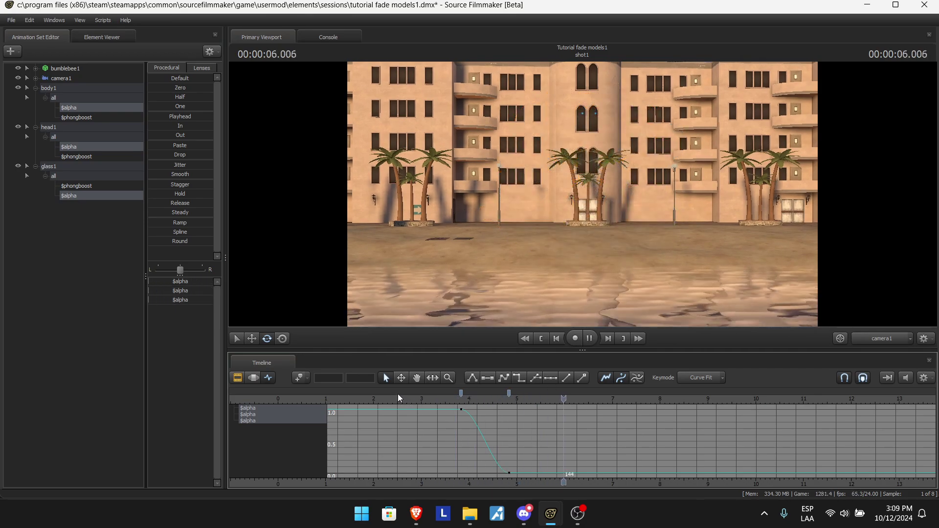
key("space")
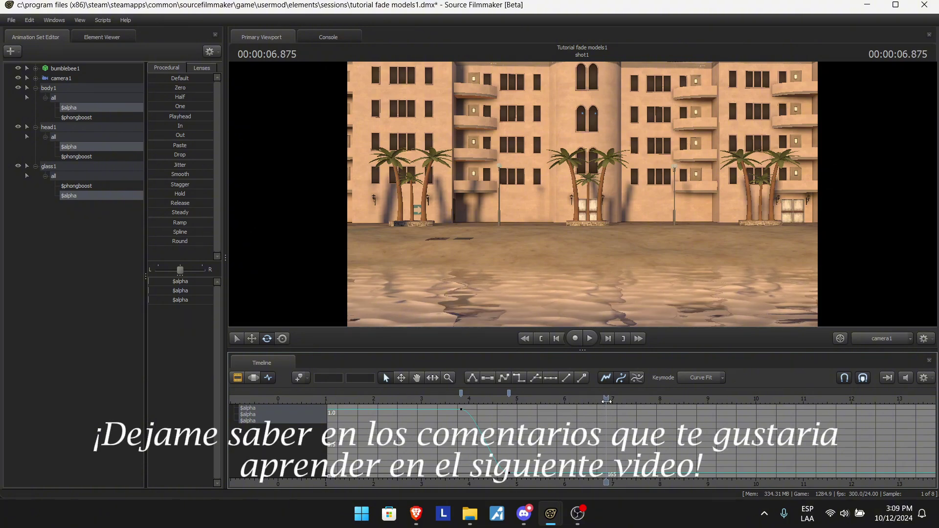
left_click_drag(606, 401, 277, 410)
key("space")
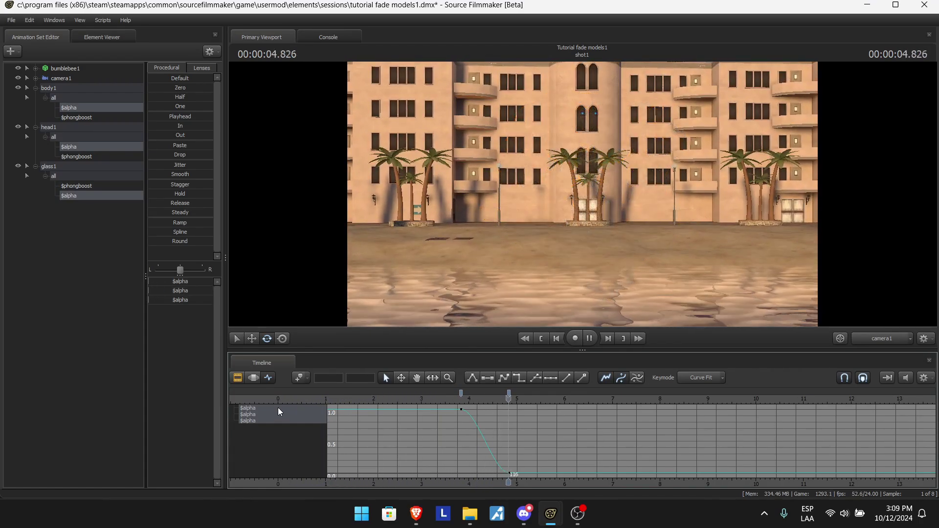
key("space")
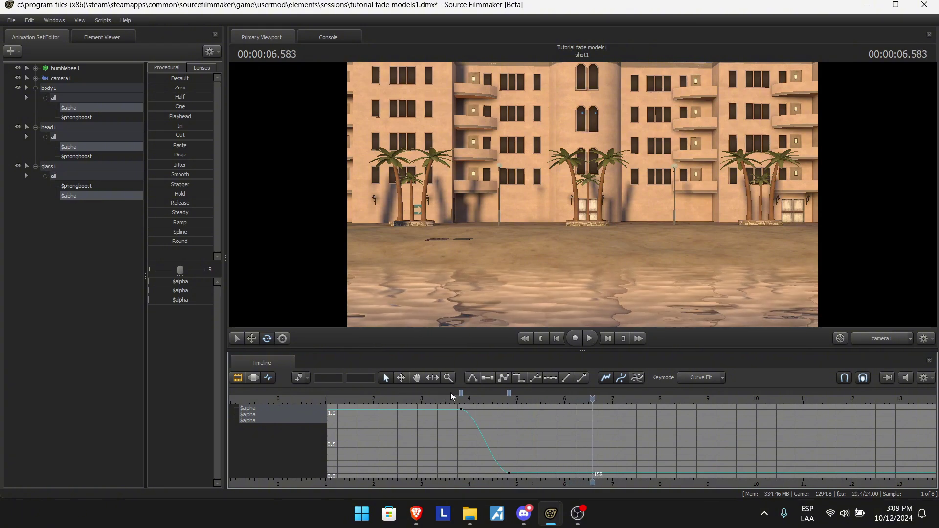
key("ctrl+s")
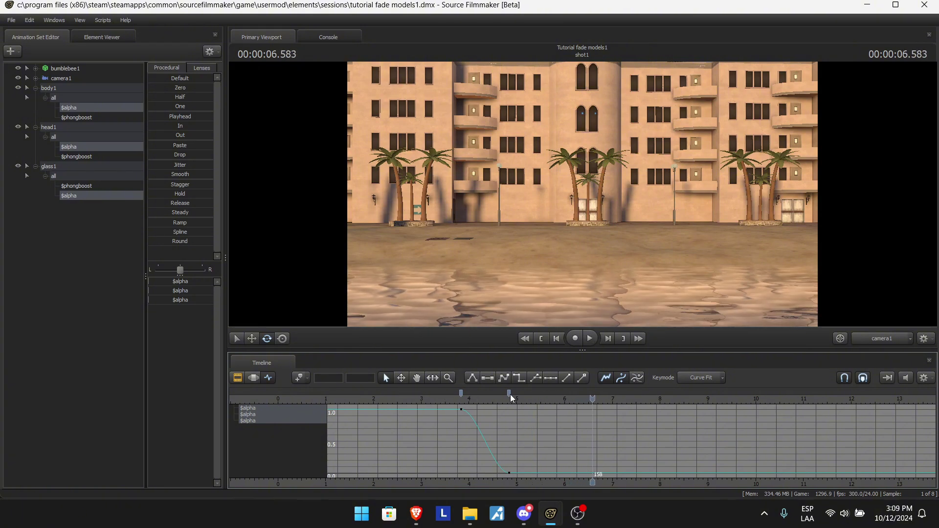